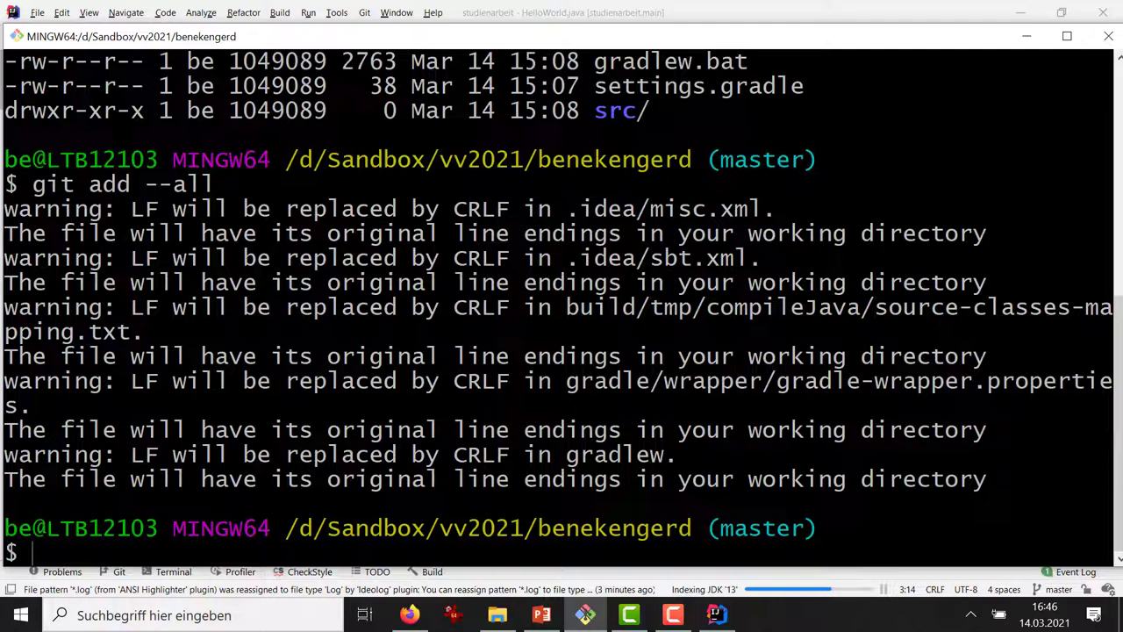
Step: Clear the Git Bash terminal output and maximize its window
type("clear")
key("Return")
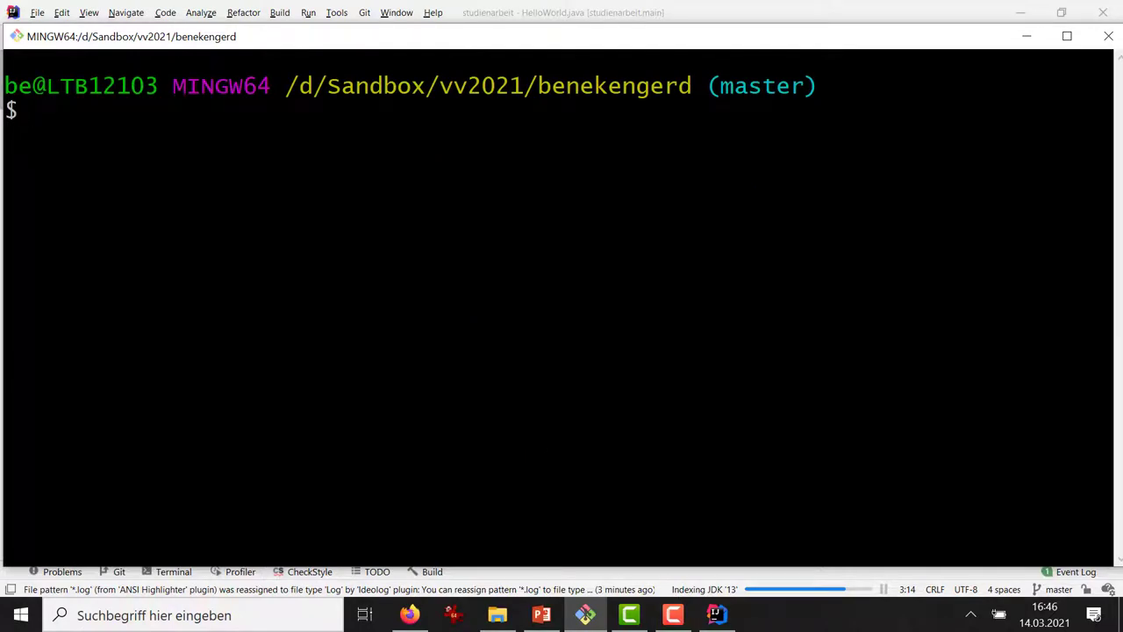
left_click(1067, 36)
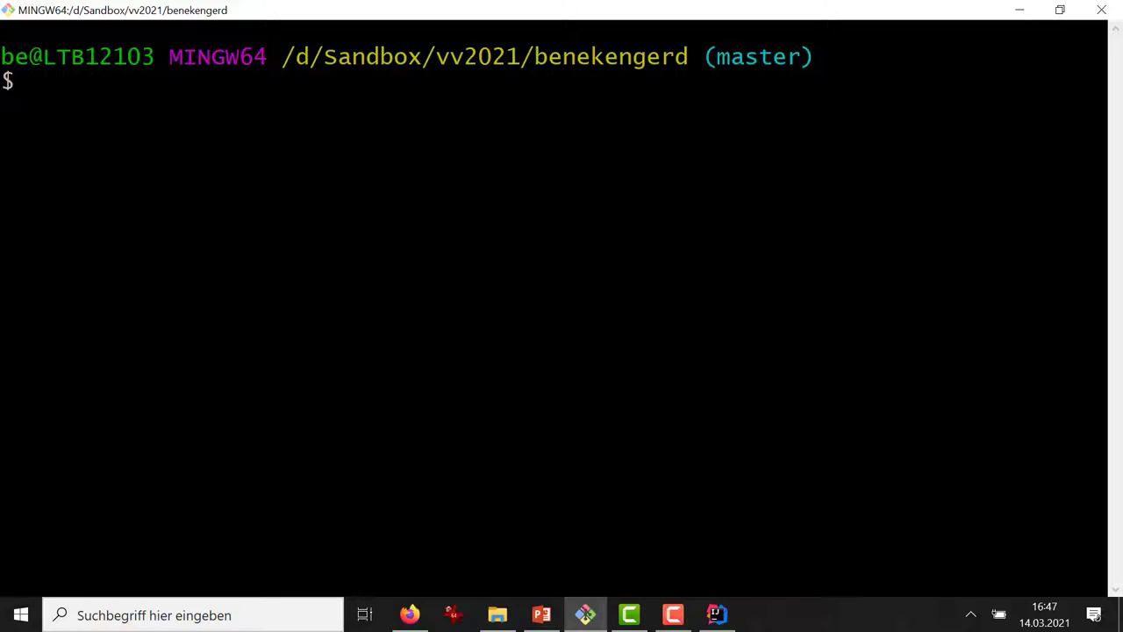
Step: Commit the staged files with git using the message "Hello World erstellt"
type("git commit")
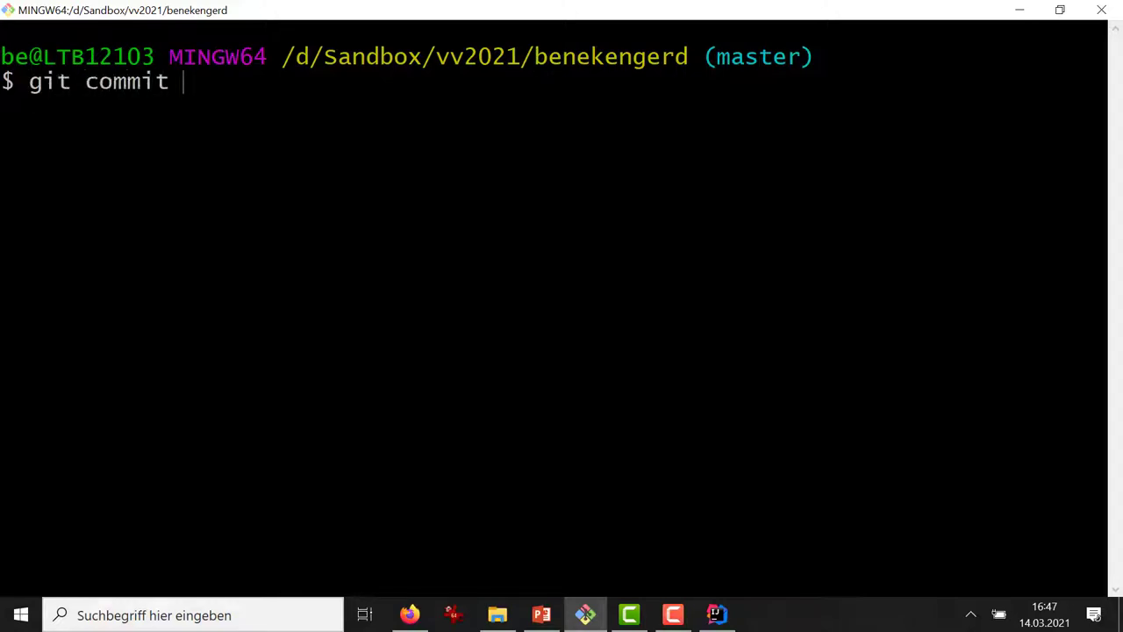
type(" -m \"Hellor W")
key("BackSpace")
key("BackSpace")
key("BackSpace")
type("World au")
key("BackSpace")
key("BackSpace")
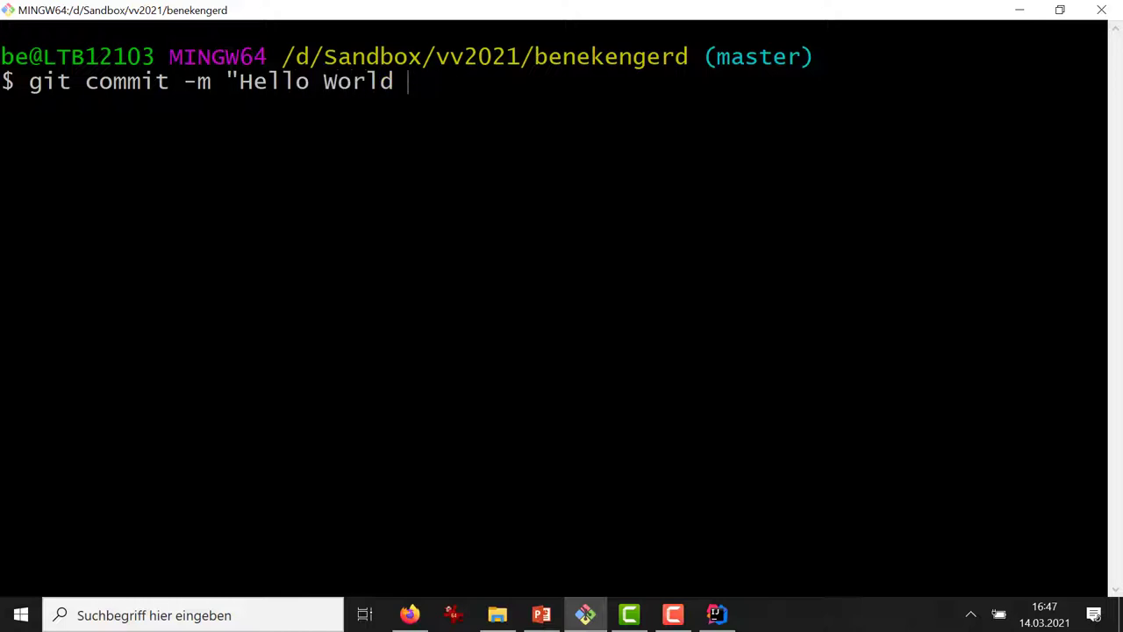
type("erstellt\"")
key("Return")
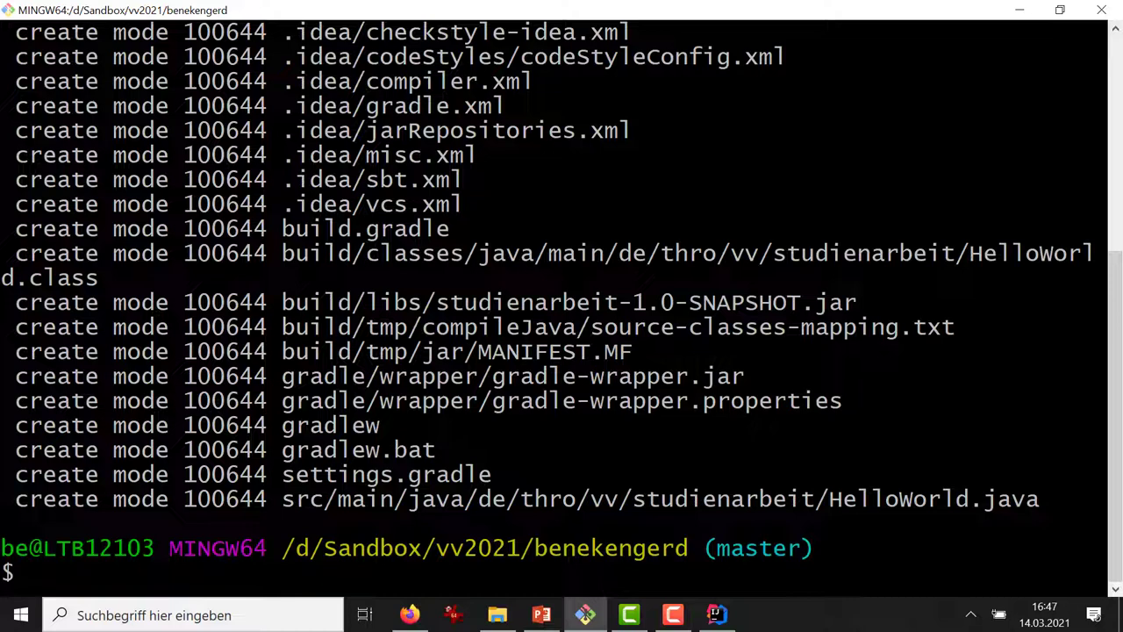
Step: Push the commit to the remote repository with git push
type("git psuh")
key("BackSpace")
key("BackSpace")
key("BackSpace")
type("ush")
key("Return")
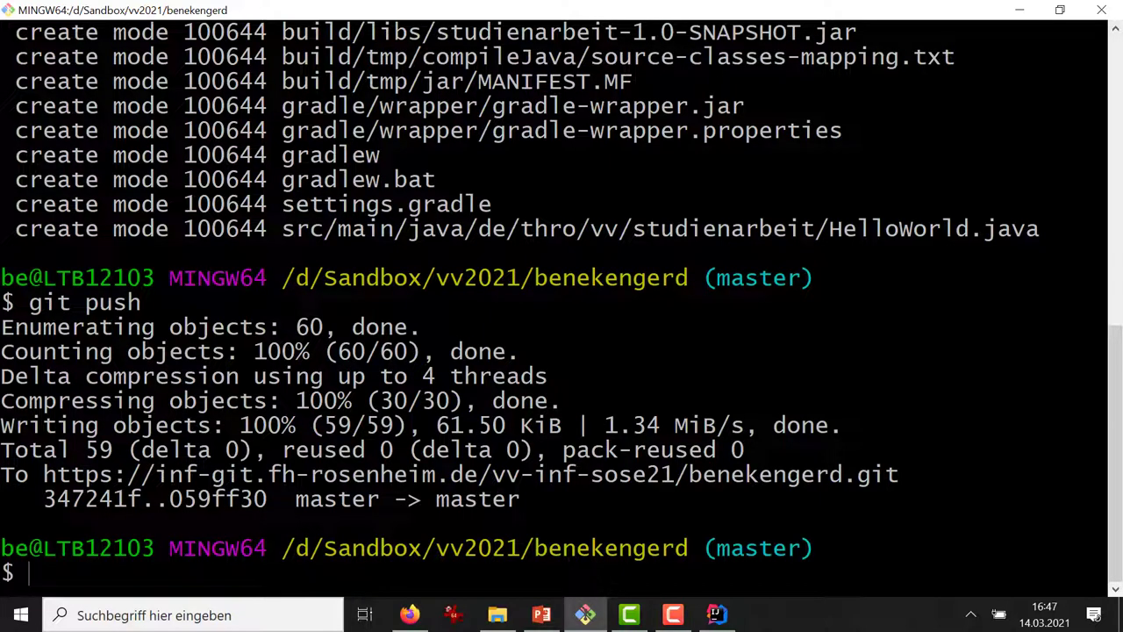
Step: Switch to Firefox, reload the GitLab project page and inspect the contents of the build folder, returning to the repository root
left_click(409, 615)
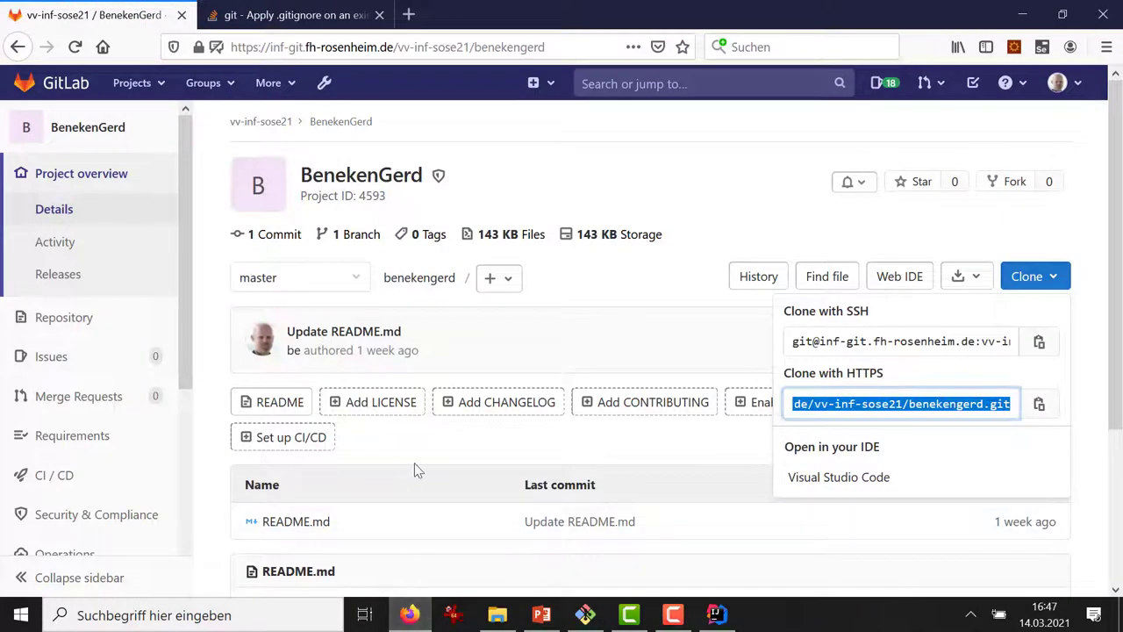
left_click(76, 47)
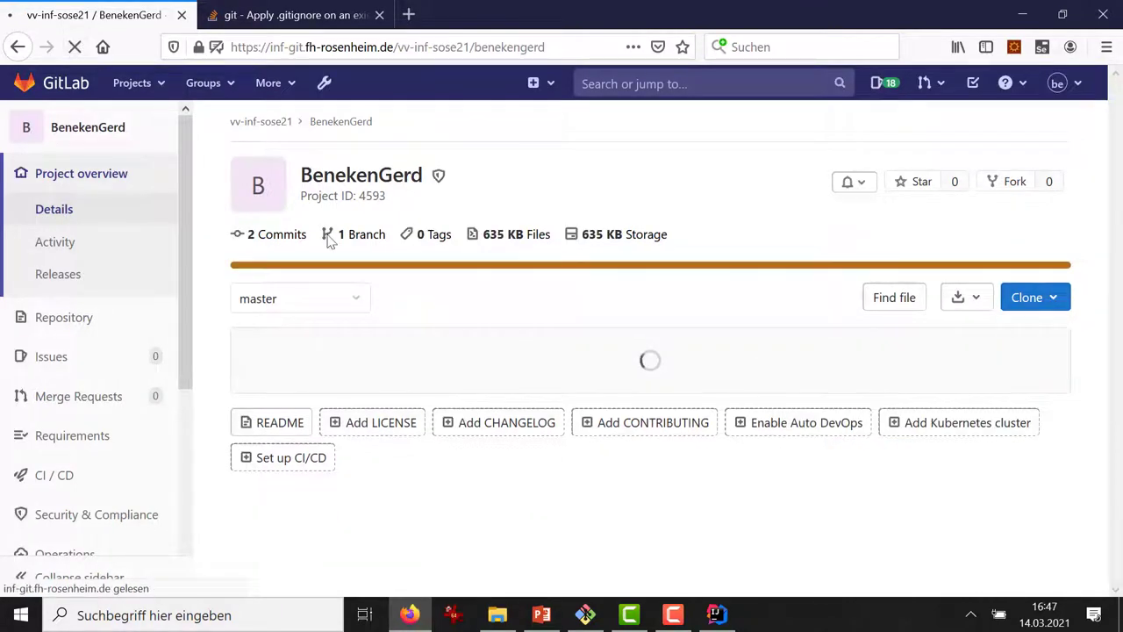
scroll(325, 299, "down", 3)
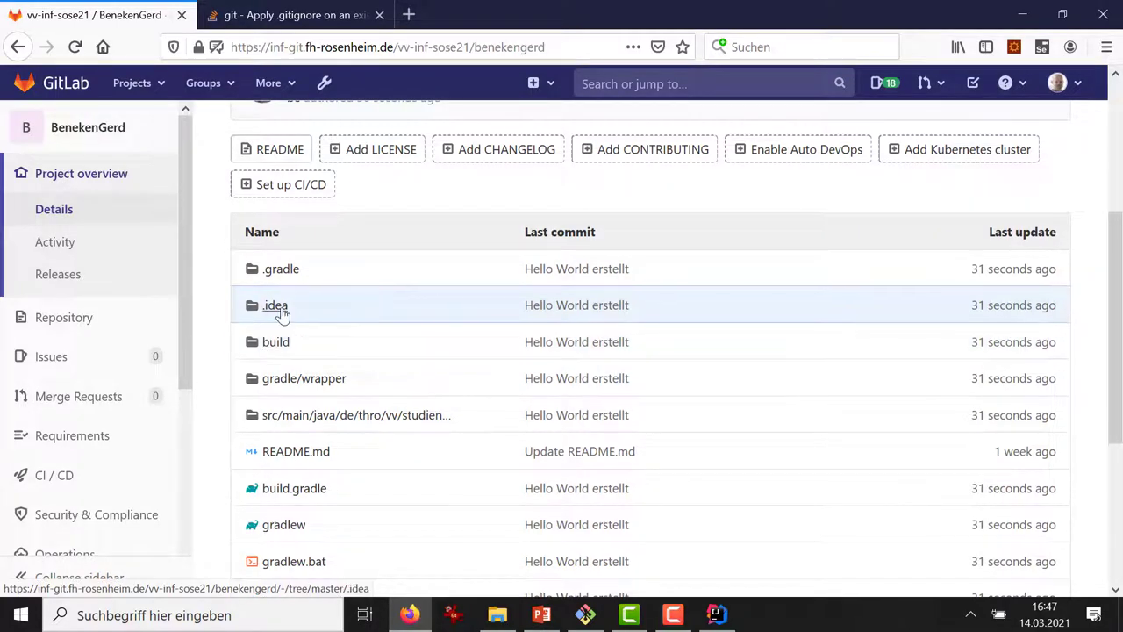
left_click(272, 342)
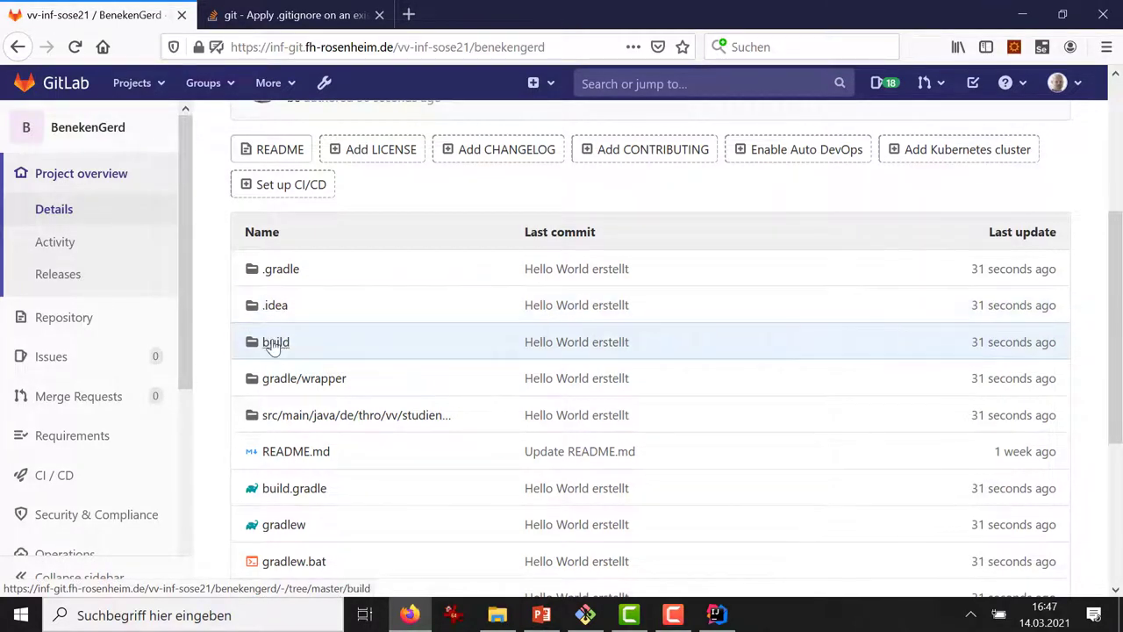
left_click(293, 381)
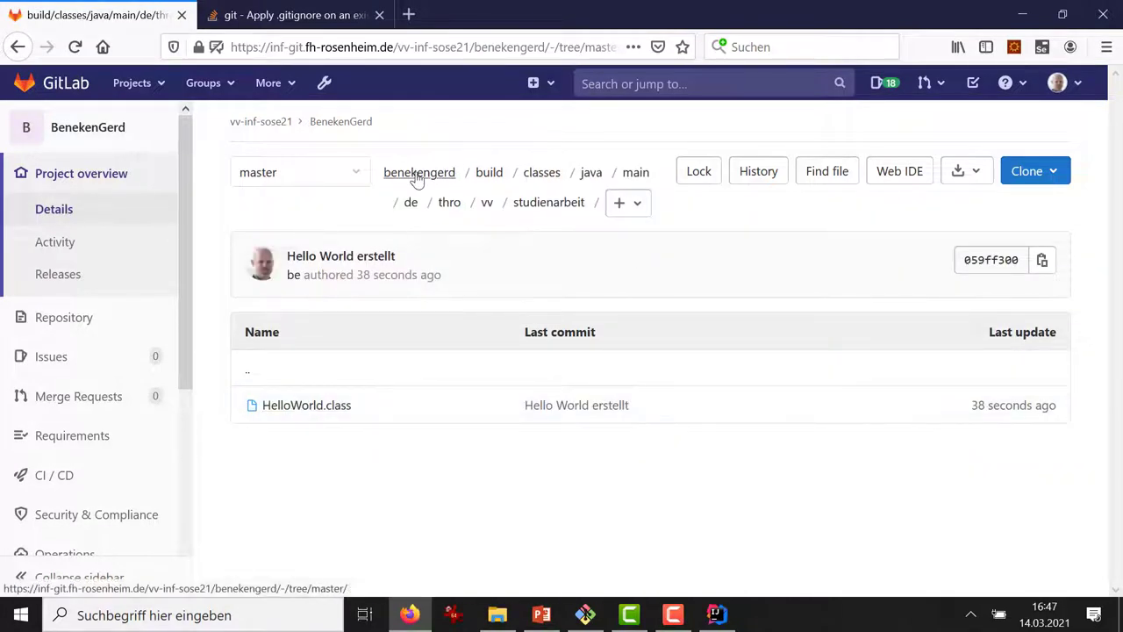
left_click(418, 176)
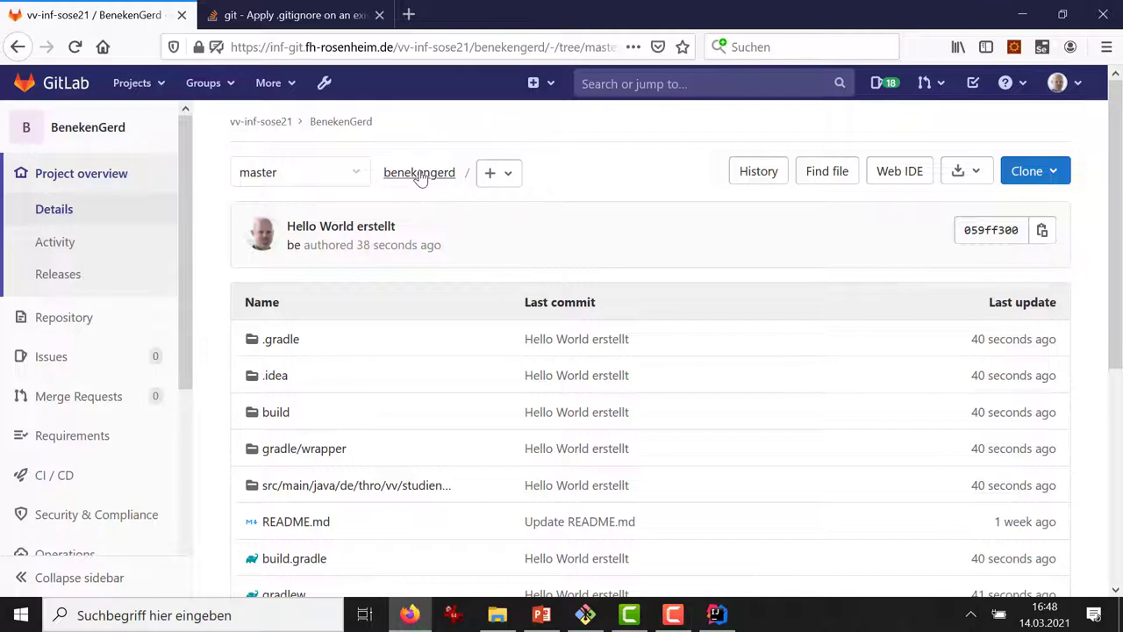
Step: Start a new file in the repository root on master and choose .gitignore as its template type
left_click(509, 176)
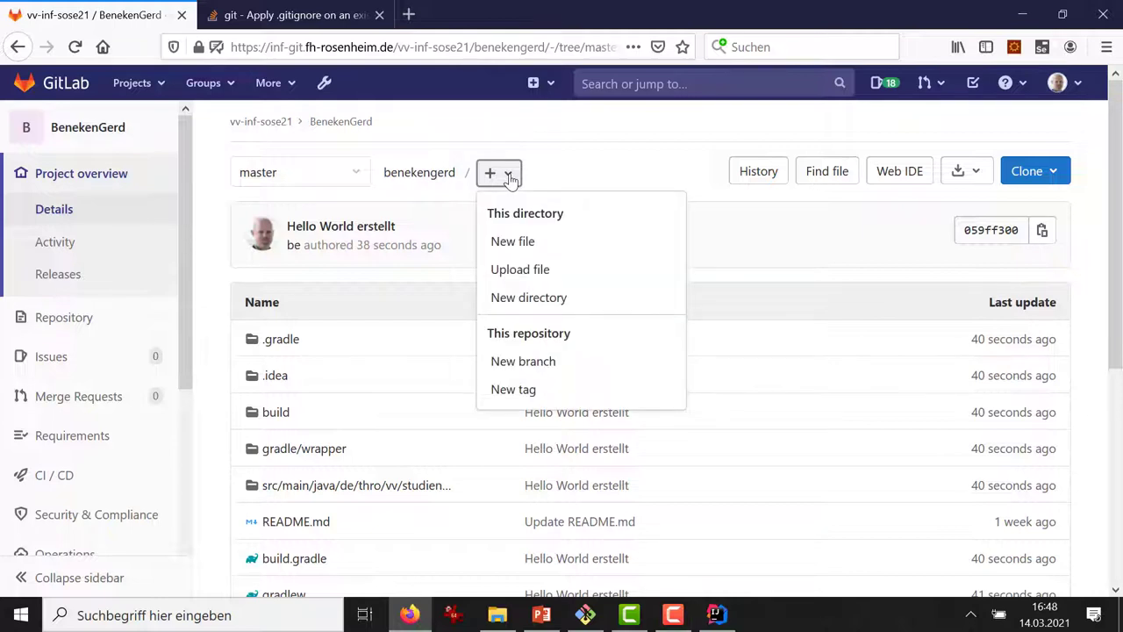
left_click(513, 243)
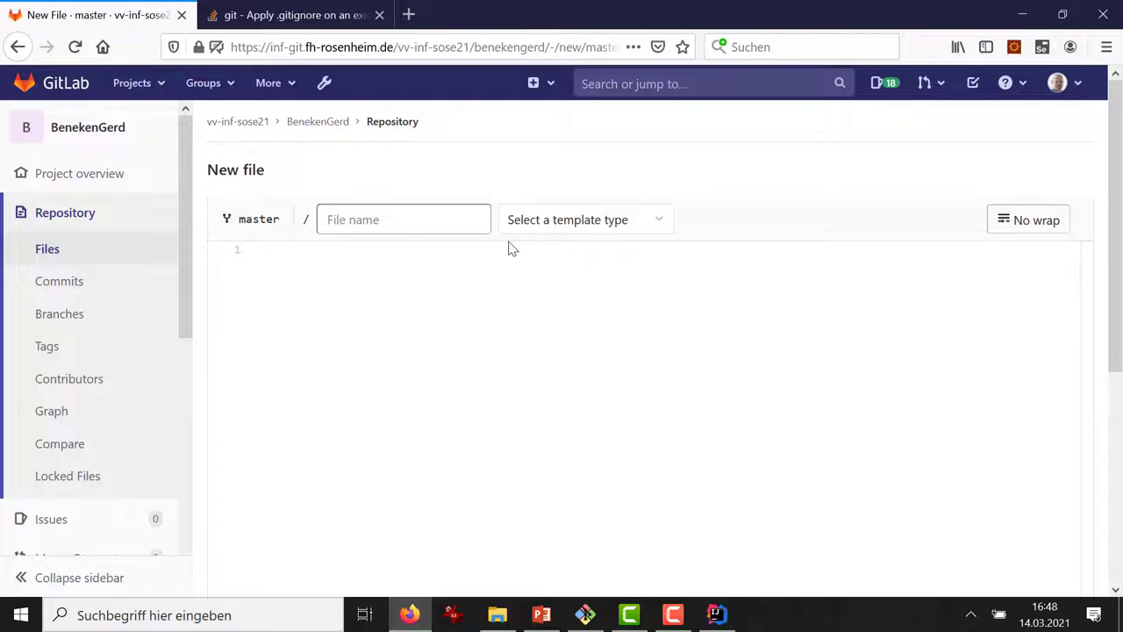
left_click(450, 225)
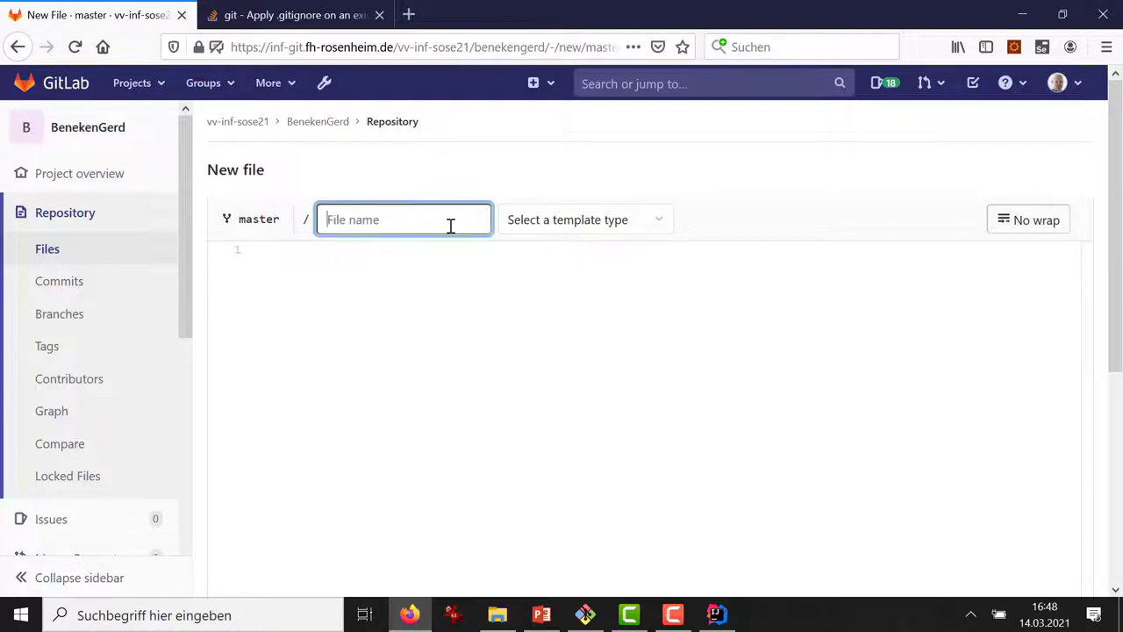
left_click(657, 221)
left_click(617, 269)
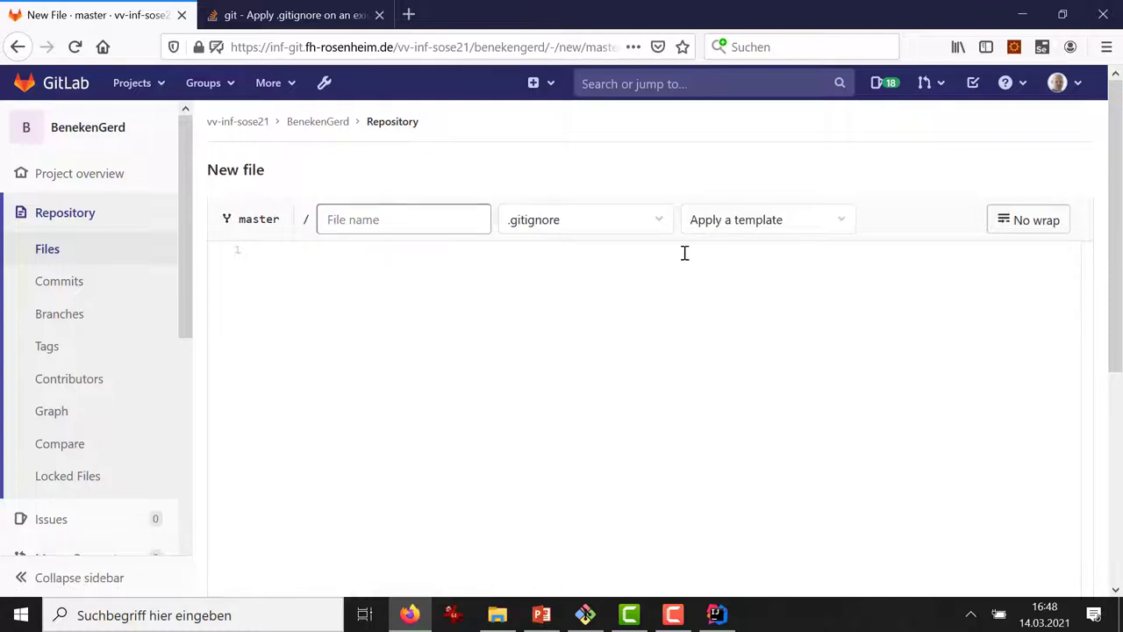
Step: Apply the Gradle template to the new .gitignore file
left_click(760, 224)
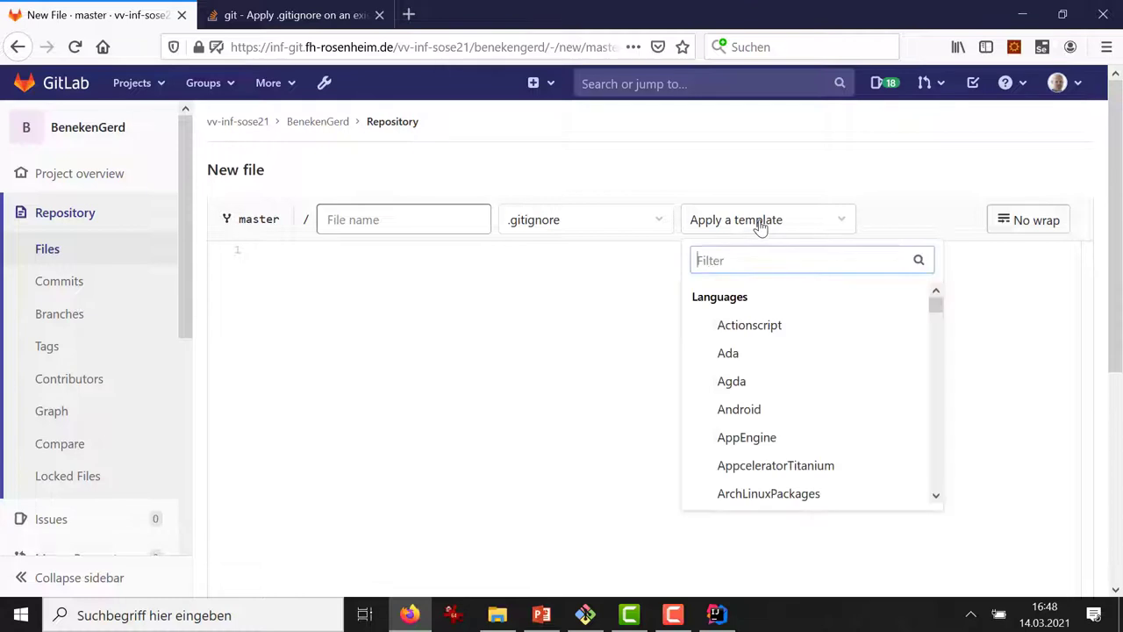
scroll(745, 343, "down", 15)
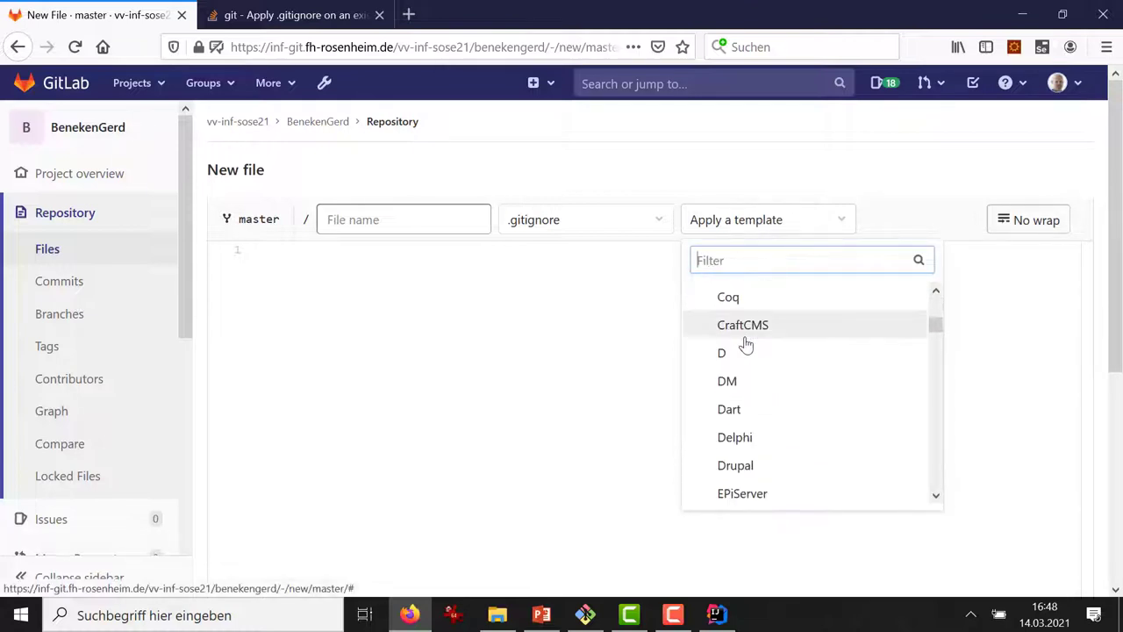
scroll(744, 346, "down", 6)
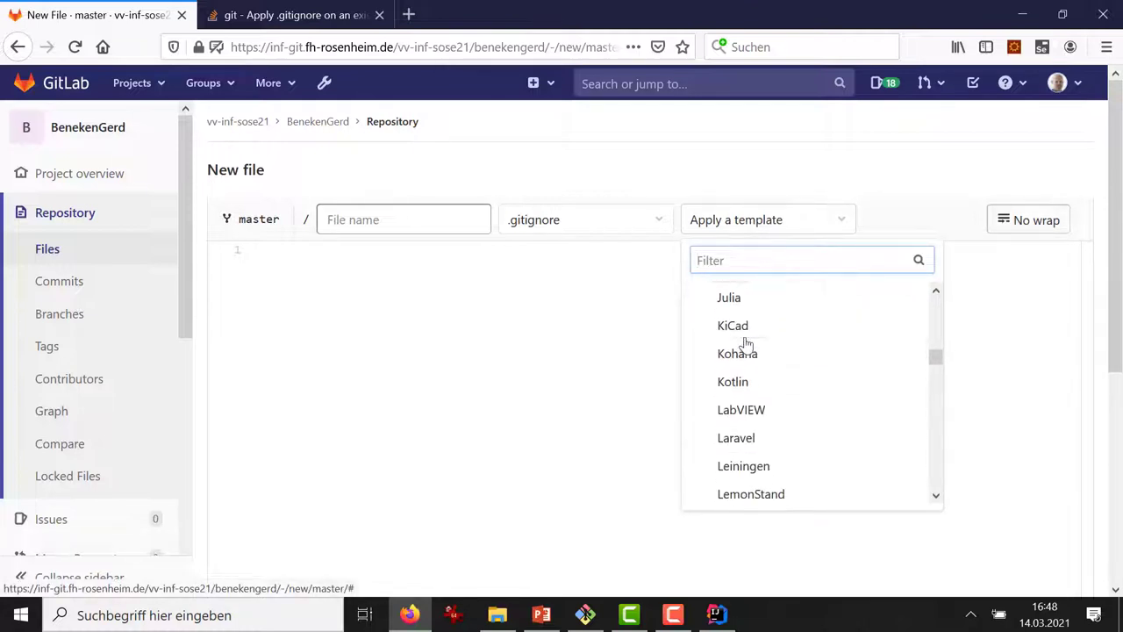
scroll(744, 346, "up", 4)
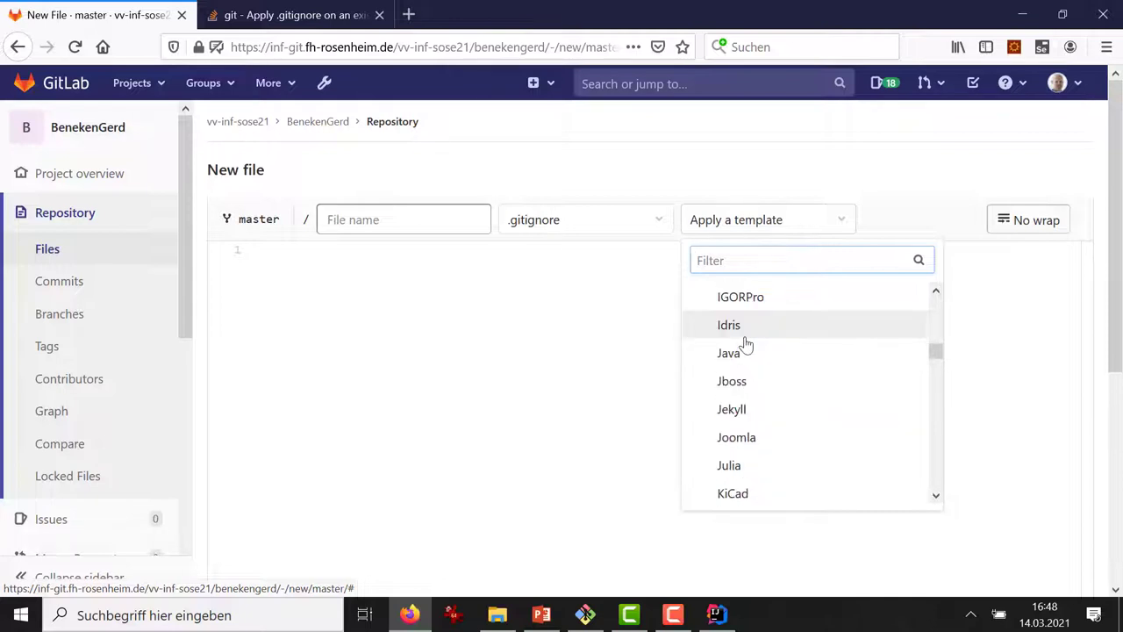
scroll(742, 343, "up", 2)
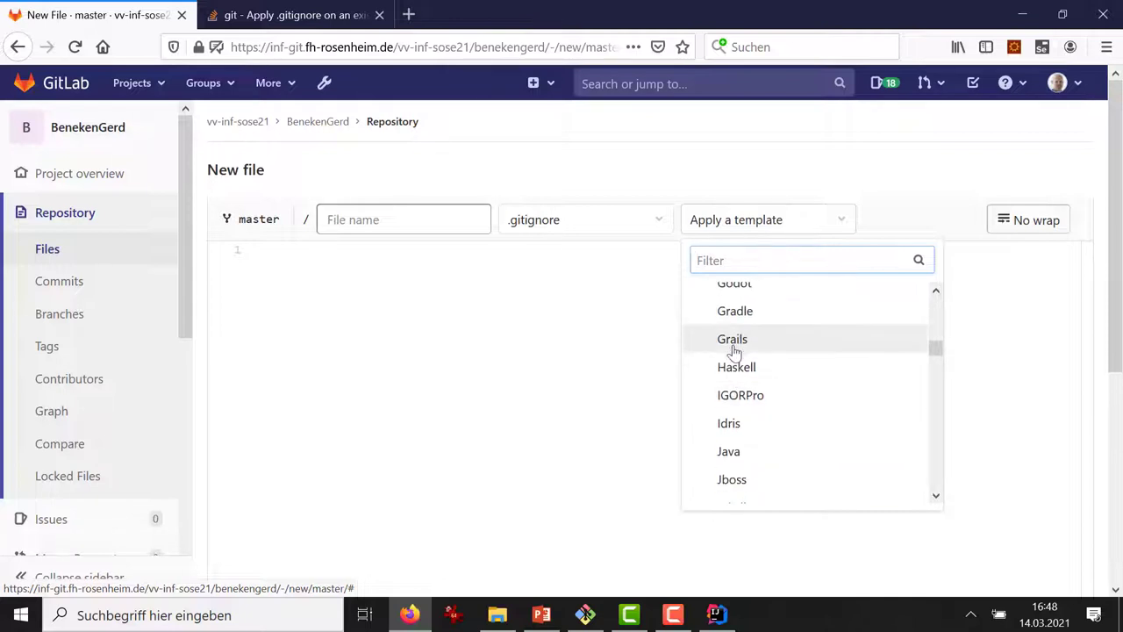
left_click(733, 314)
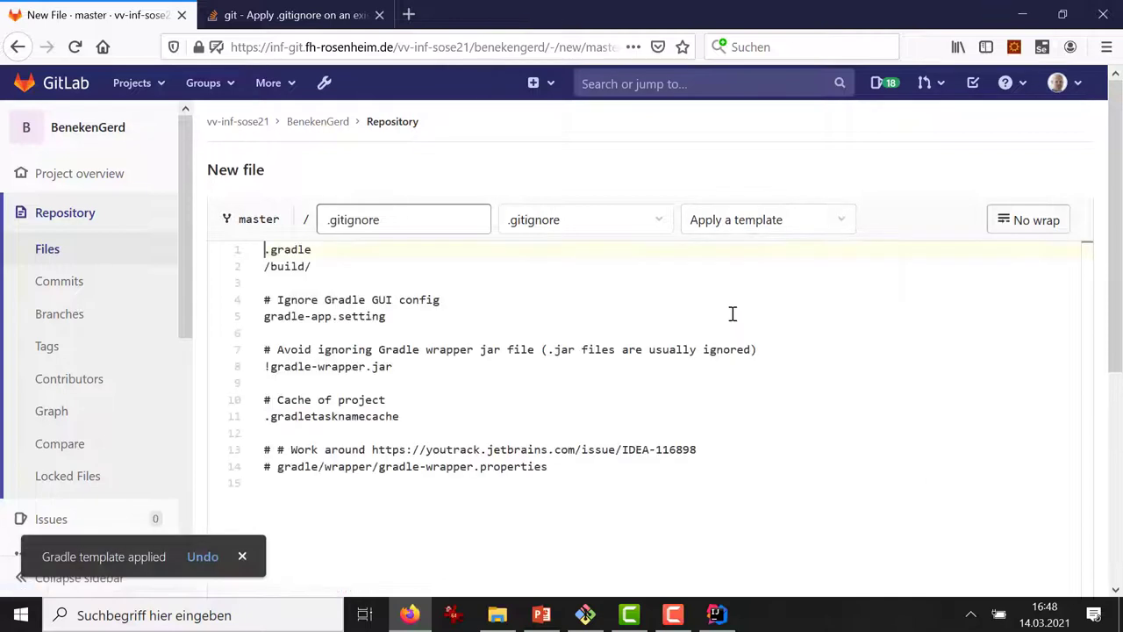
Step: Copy all the Gradle ignore rules, then replace the file content with the Java template
left_click_drag(548, 467, 246, 266)
key("ctrl+c")
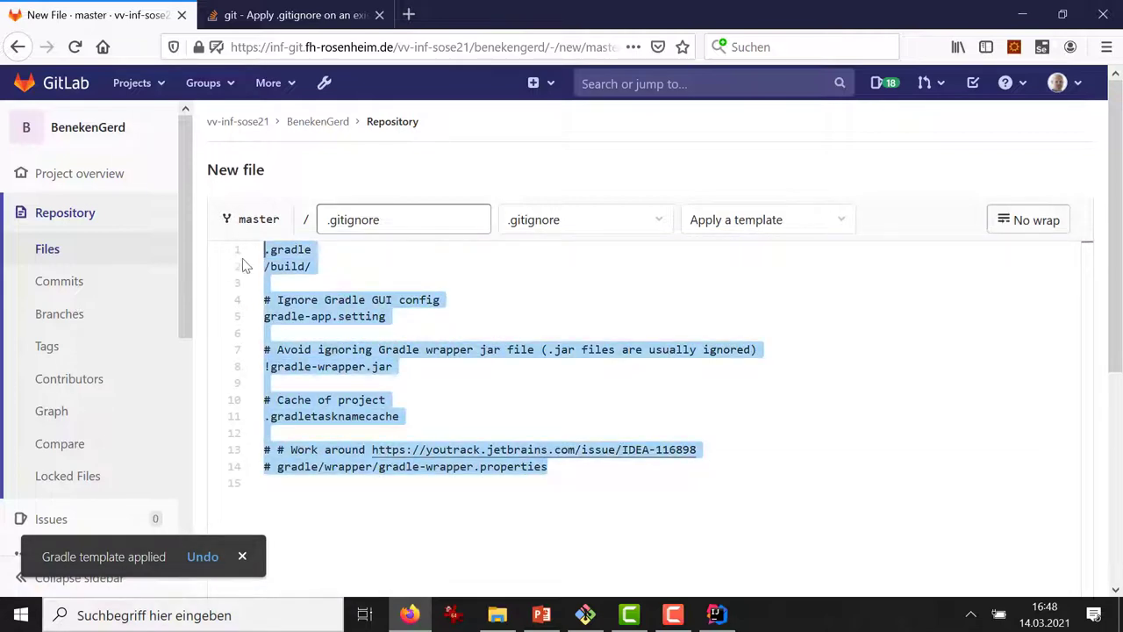
left_click(844, 229)
scroll(762, 365, "down", 1)
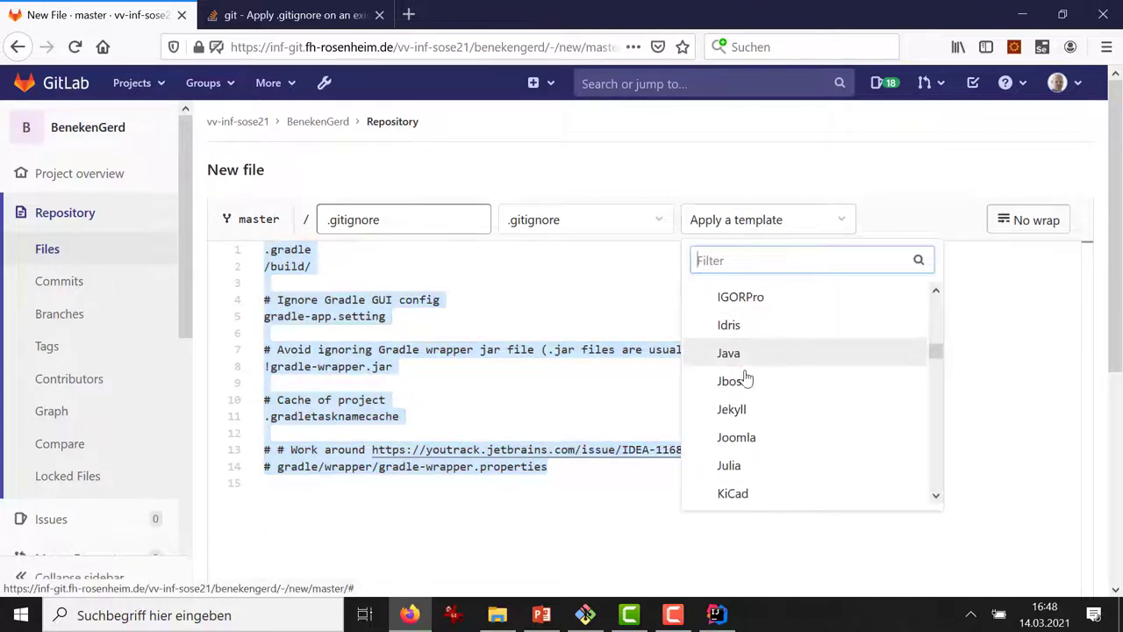
left_click(763, 356)
Step: Paste the copied Gradle rules on a new line at the end of the Java rules in .gitignore
left_click(452, 466)
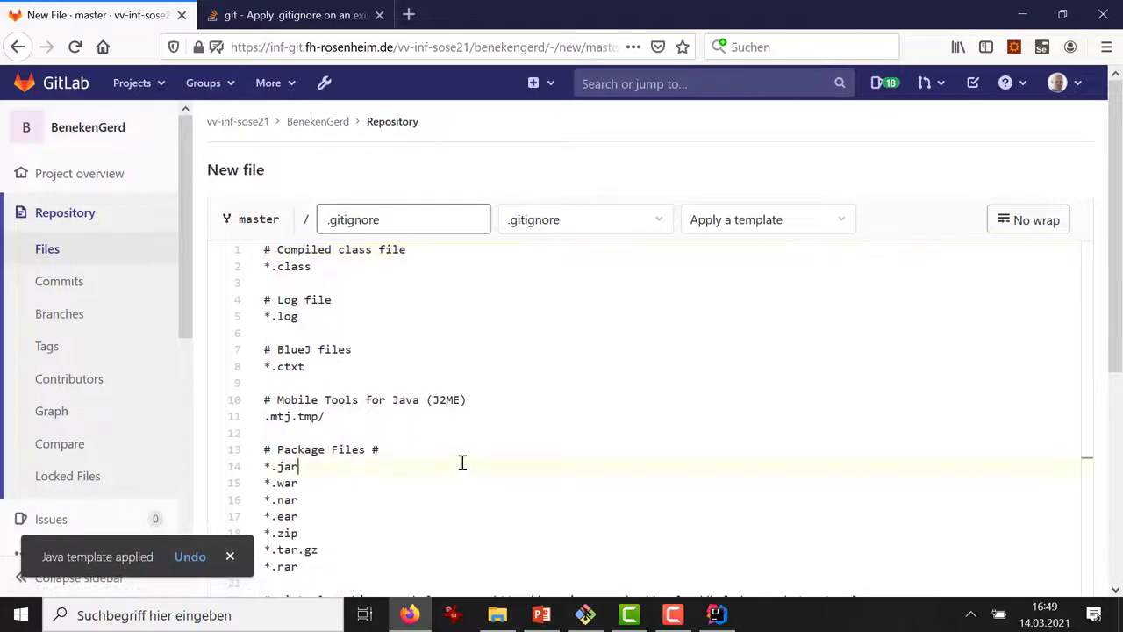
key("Down")
key("Down")
key("Down")
key("Down")
key("Down")
key("Down")
key("Down")
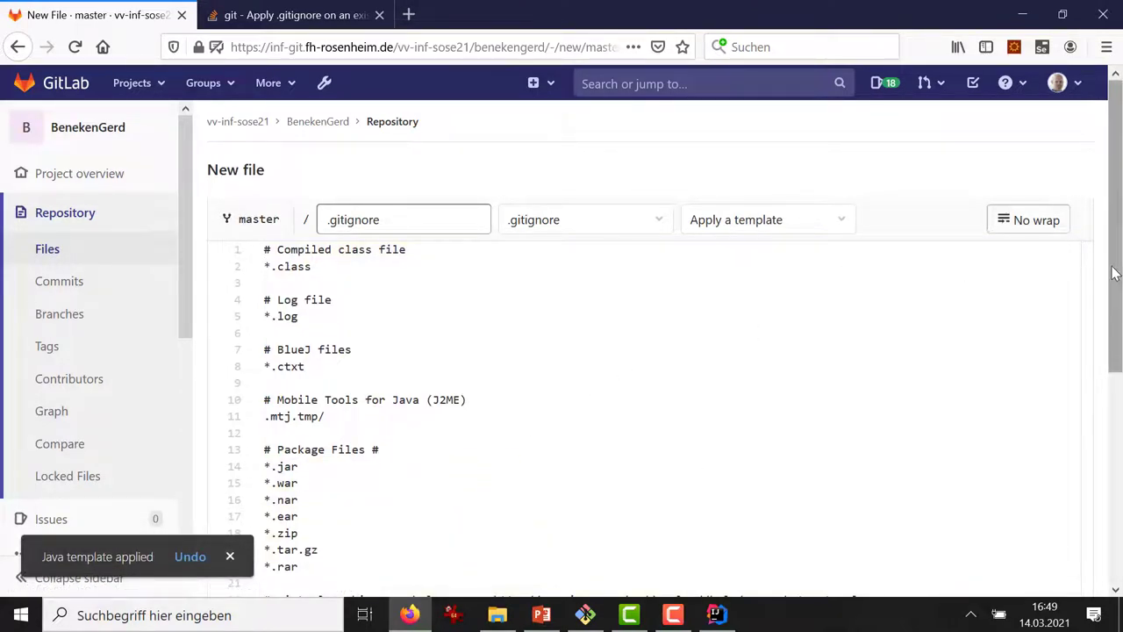
left_click_drag(1112, 298, 1116, 381)
scroll(1116, 381, "down", 2)
key("Return")
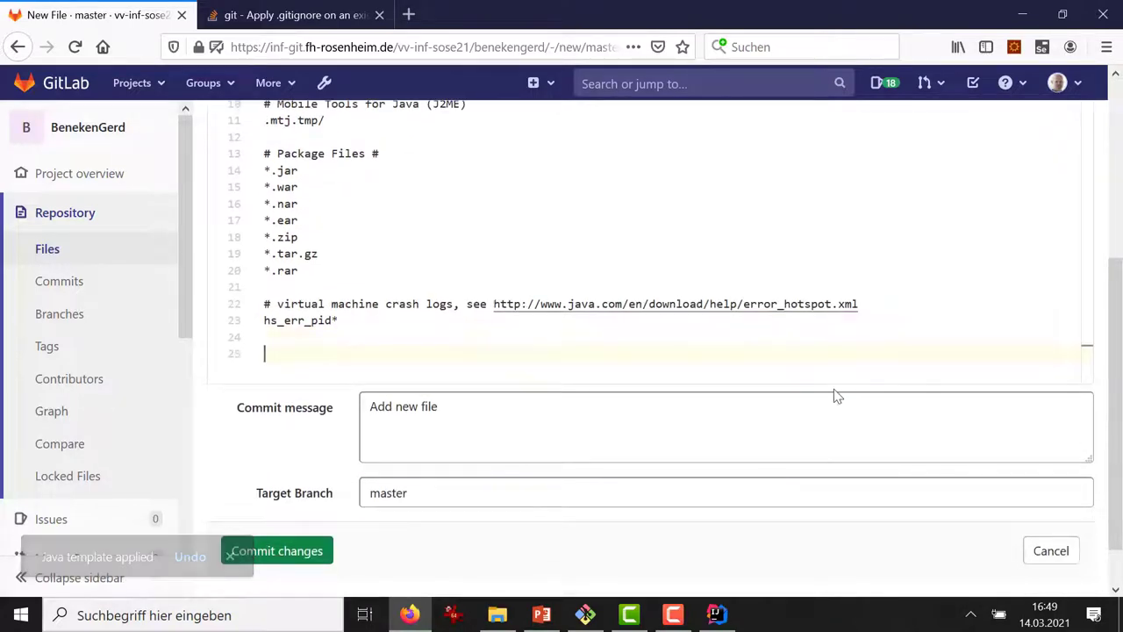
key("ctrl+v")
Step: Review the combined .gitignore content back up to its beginning and highlight the *.class rule
key("Up")
key("Up")
key("Up")
key("Up")
key("Up")
key("Up")
key("Up")
key("Up")
key("Up")
key("Up")
key("Up")
key("Up")
key("Up")
key("Up")
key("Up")
key("Up")
key("Up")
key("Up")
key("Up")
key("Up")
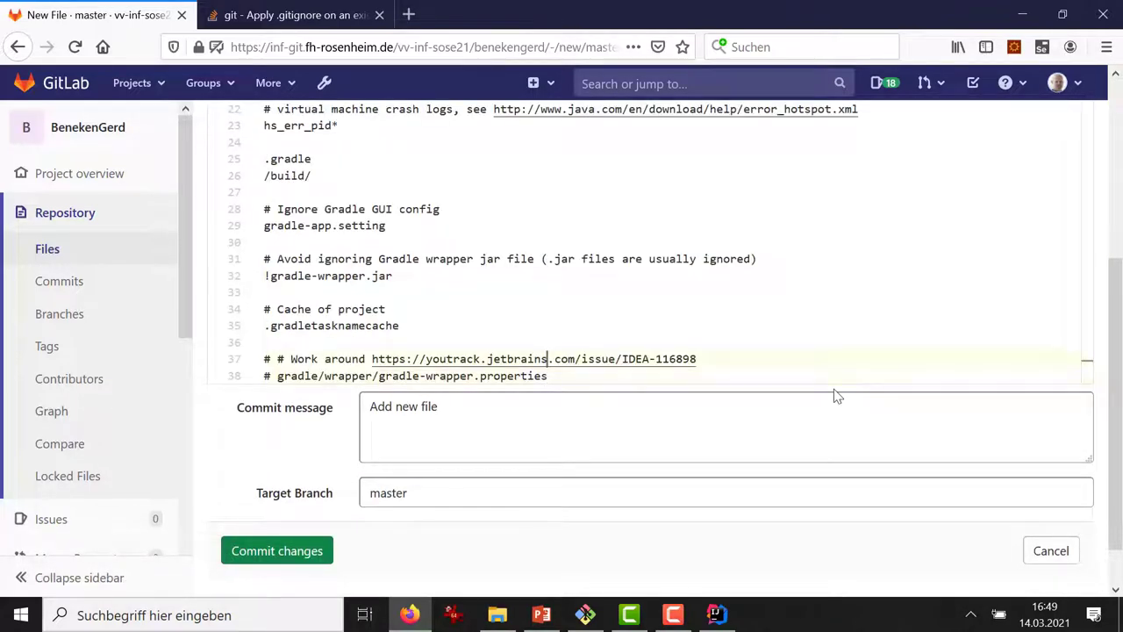
key("Up")
key("Up")
key("Up")
key("Up")
key("Up")
key("Up")
key("Up")
key("Up")
key("Up")
key("Up")
key("Up")
key("Up")
key("Up")
key("Up")
key("Up")
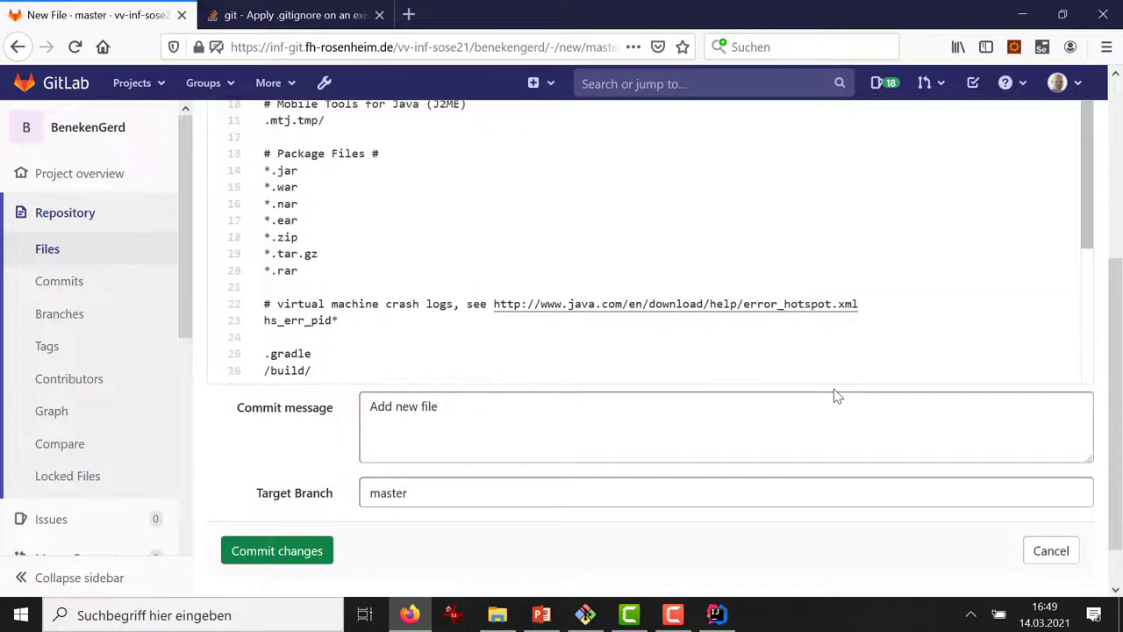
scroll(1112, 274, "up", 1)
scroll(1113, 274, "up", 5)
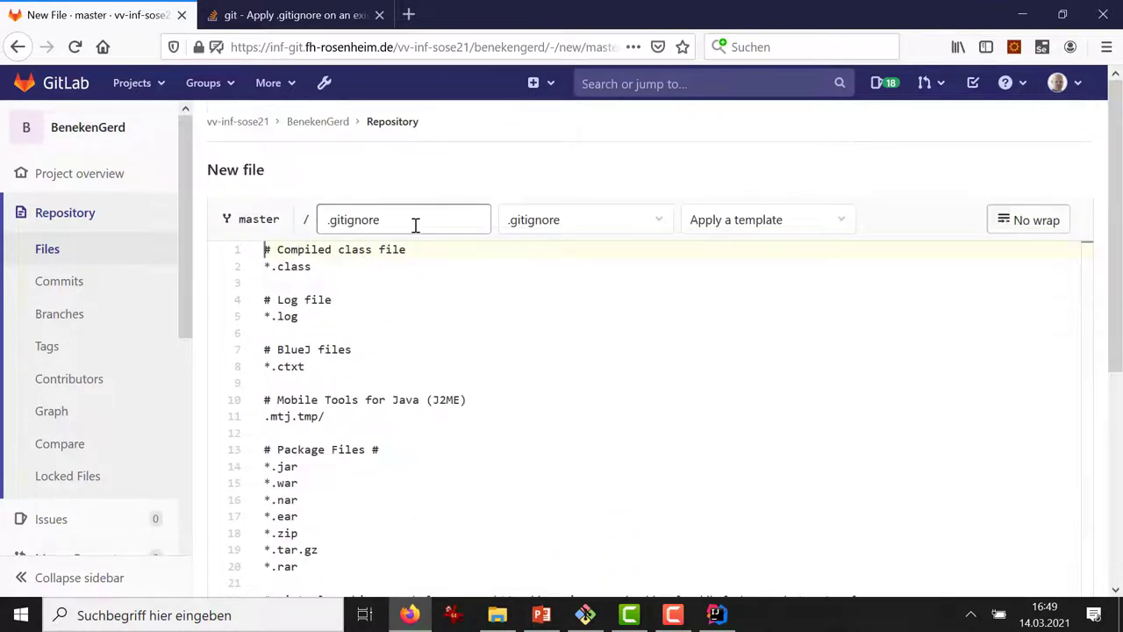
left_click(265, 251)
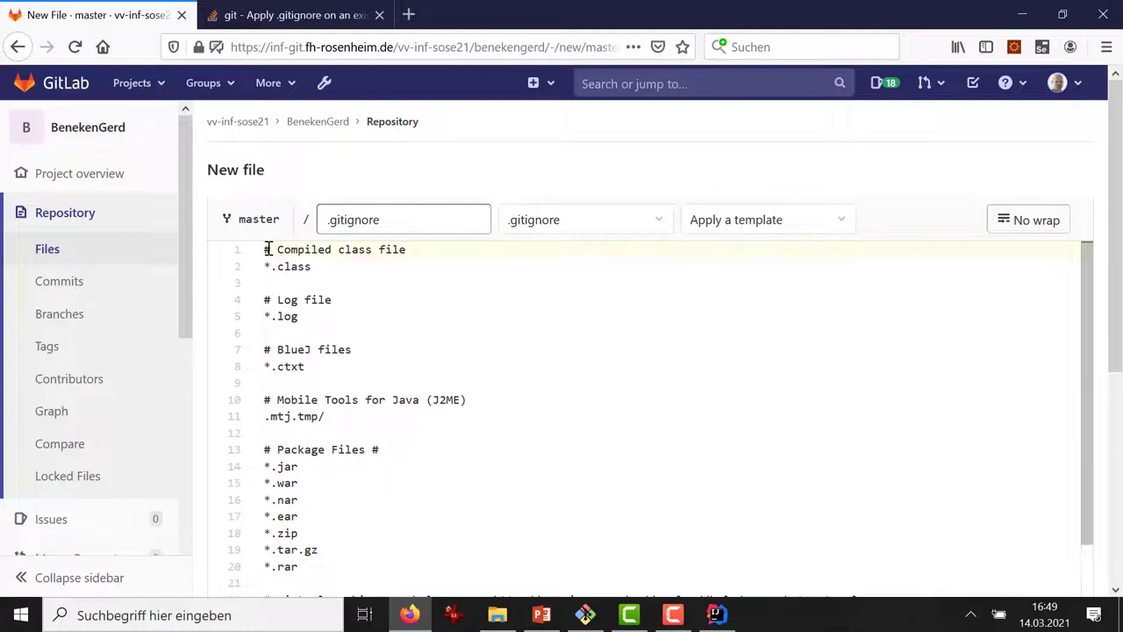
left_click(434, 277)
key("Left")
key("Left")
key("Left")
key("Left")
key("Left")
key("Left")
key("shift+End")
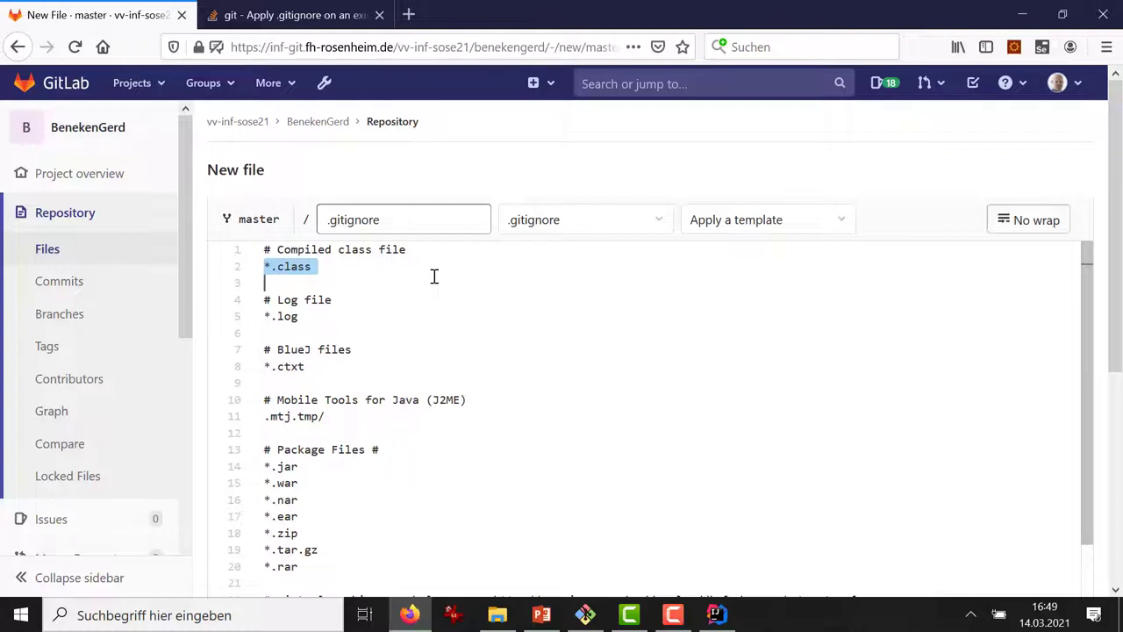
Step: Delete the BlueJ files section with its *.ctxt rule from the .gitignore content
key("Down")
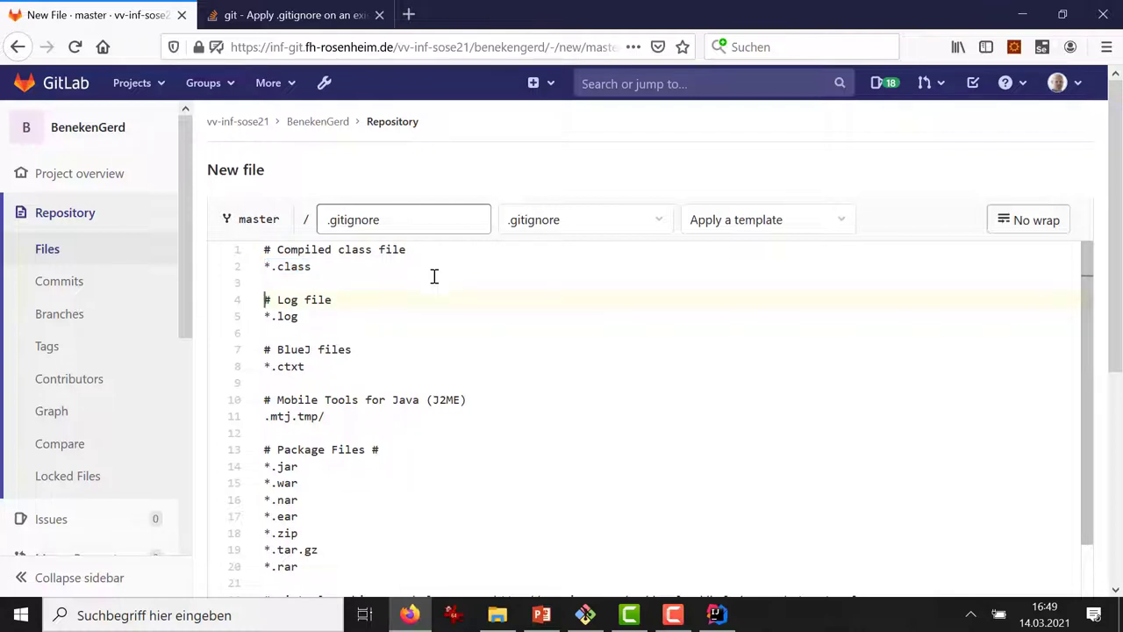
key("Down")
key("Down")
key("Down")
key("shift+Down")
key("shift+Down")
key("shift+Down")
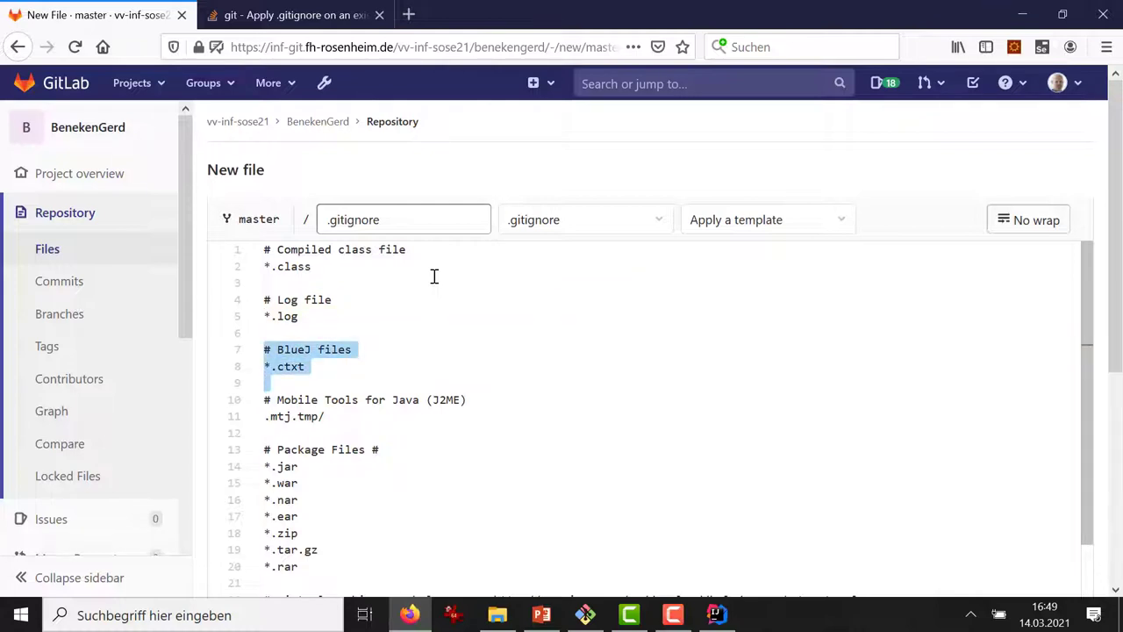
key("Delete")
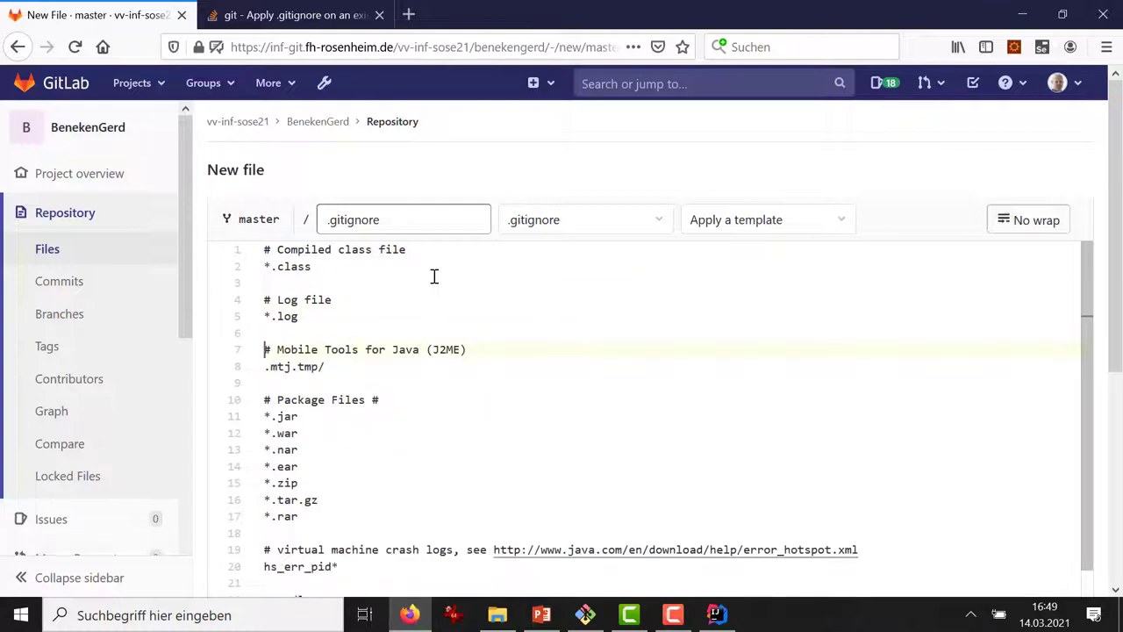
Step: Delete the Mobile Tools for Java (J2ME) section with its .mtj.tmp/ rule from the .gitignore content
key("shift+Down")
key("shift+Down")
key("shift+Down")
key("Delete")
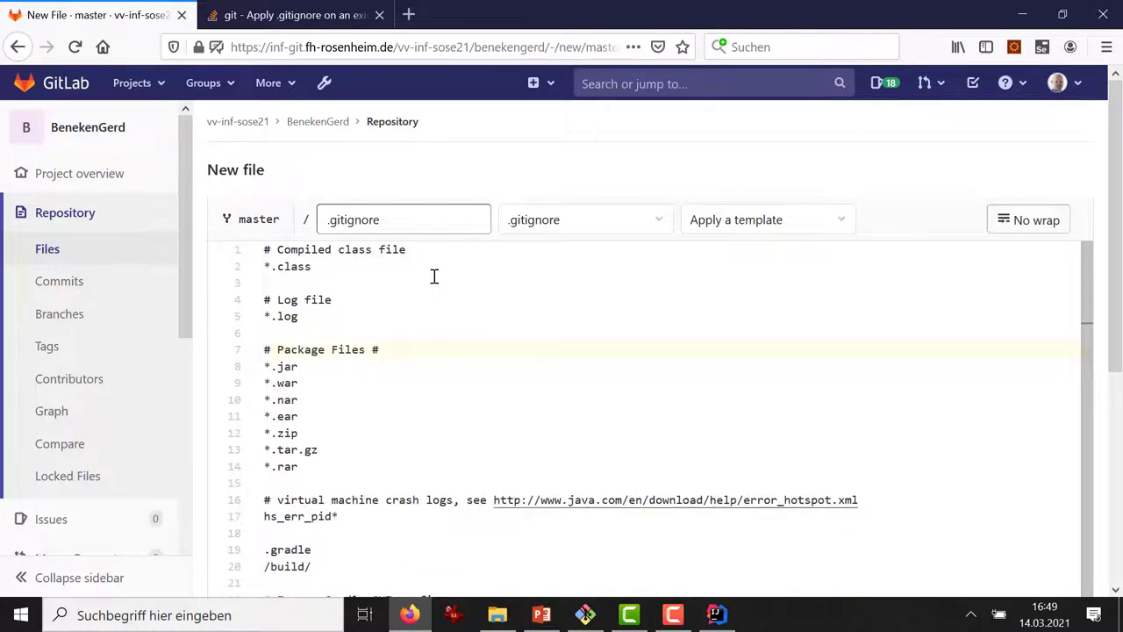
Step: Review the package file, crash log and Gradle rules in .gitignore and highlight the exclamation mark before gradle-wrapper.jar
key("Down")
key("Down")
key("Down")
key("Down")
key("Down")
key("Down")
key("Down")
key("Down")
key("Down")
key("Down")
key("Down")
key("Down")
key("Down")
key("Down")
left_click_drag(1094, 386, 1093, 466)
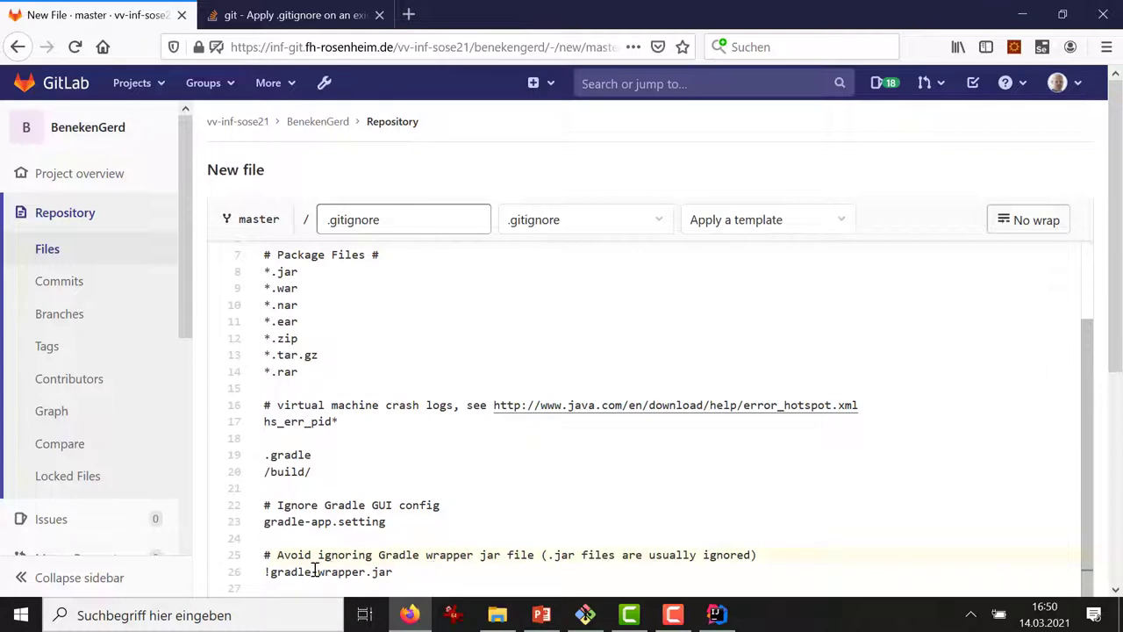
left_click(265, 571)
scroll(1119, 354, "down", 3)
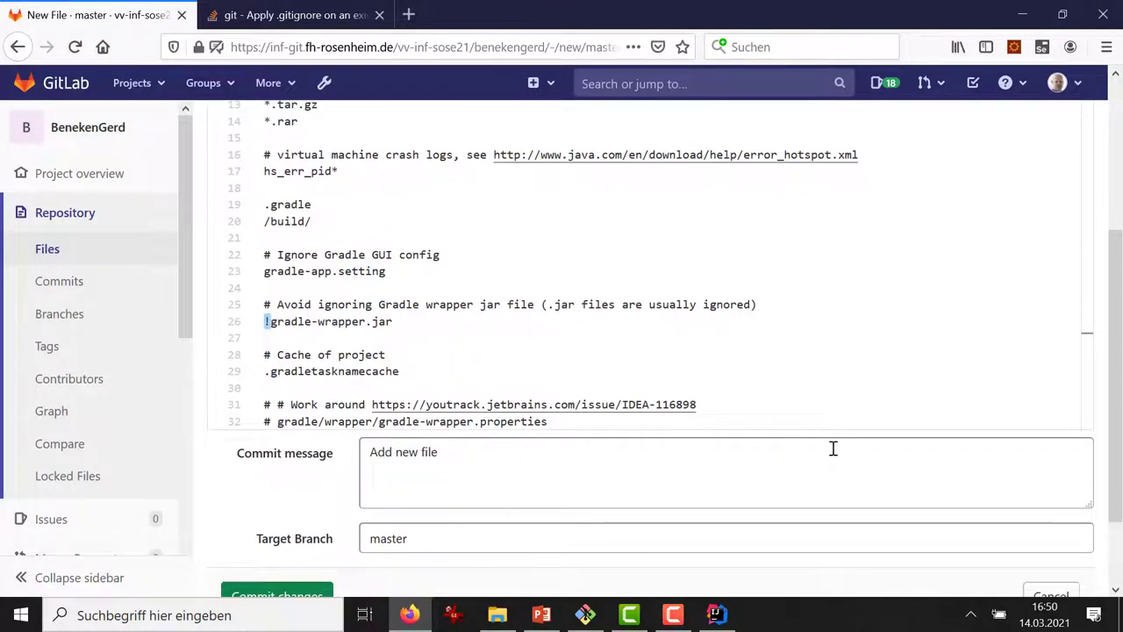
Step: Check the remaining Gradle rules down to the end of the .gitignore content and return to its first line
key("Down")
key("Down")
key("Down")
key("Down")
key("Down")
key("Down")
key("Down")
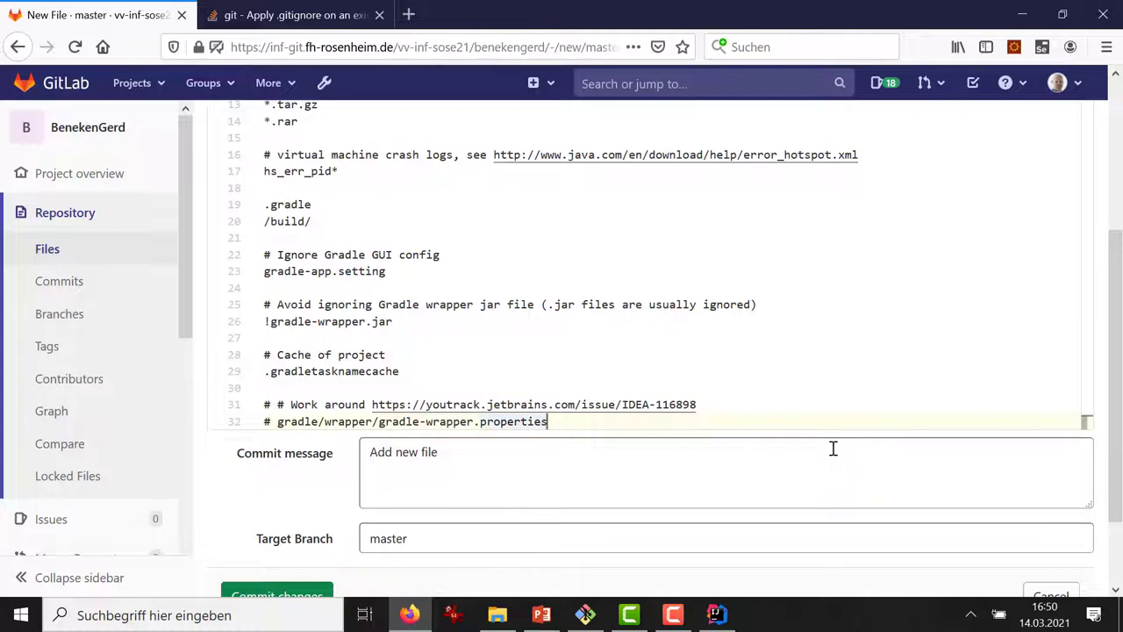
key("Up")
key("Up")
key("Up")
key("Up")
key("Up")
key("Up")
key("Up")
key("Up")
key("Up")
key("Up")
key("Up")
key("Up")
key("Up")
key("Up")
key("Up")
key("Up")
key("Up")
key("Up")
key("Up")
key("Up")
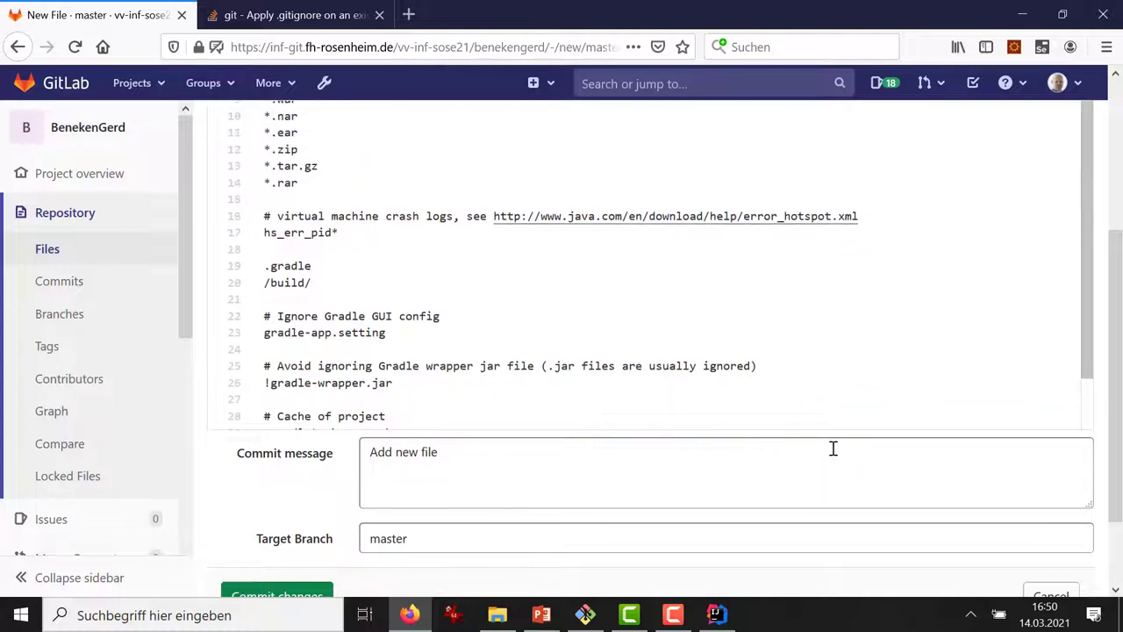
left_click_drag(1118, 395, 1030, 138)
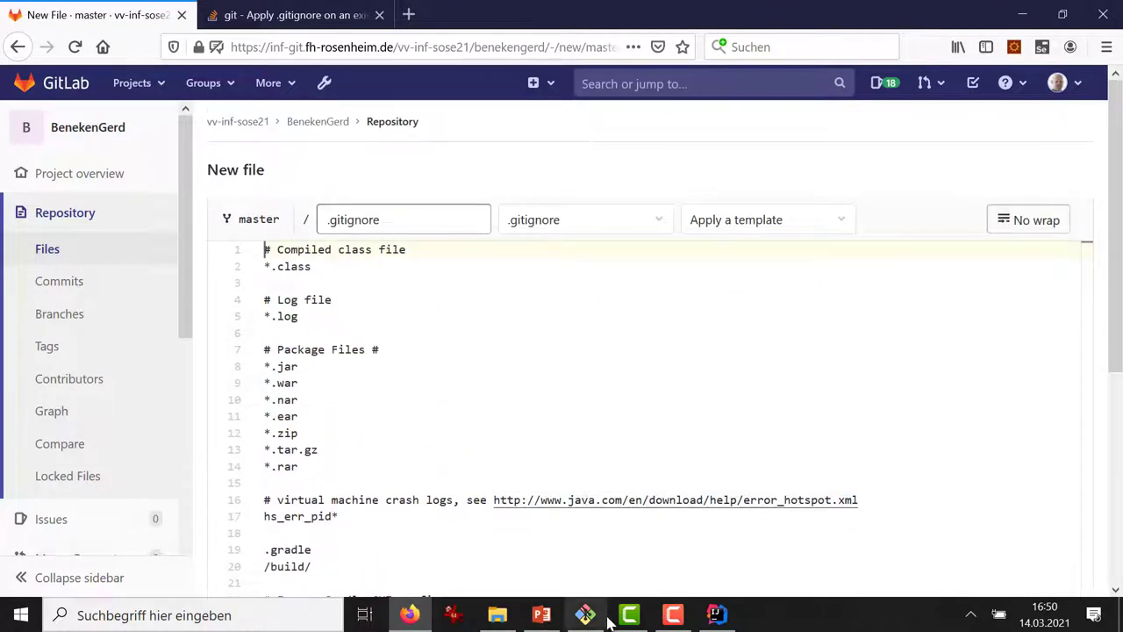
Step: Switch to Git Bash, list all project files including hidden ones with ls -la, and highlight the .idea/ folder
mouse_move(586, 619)
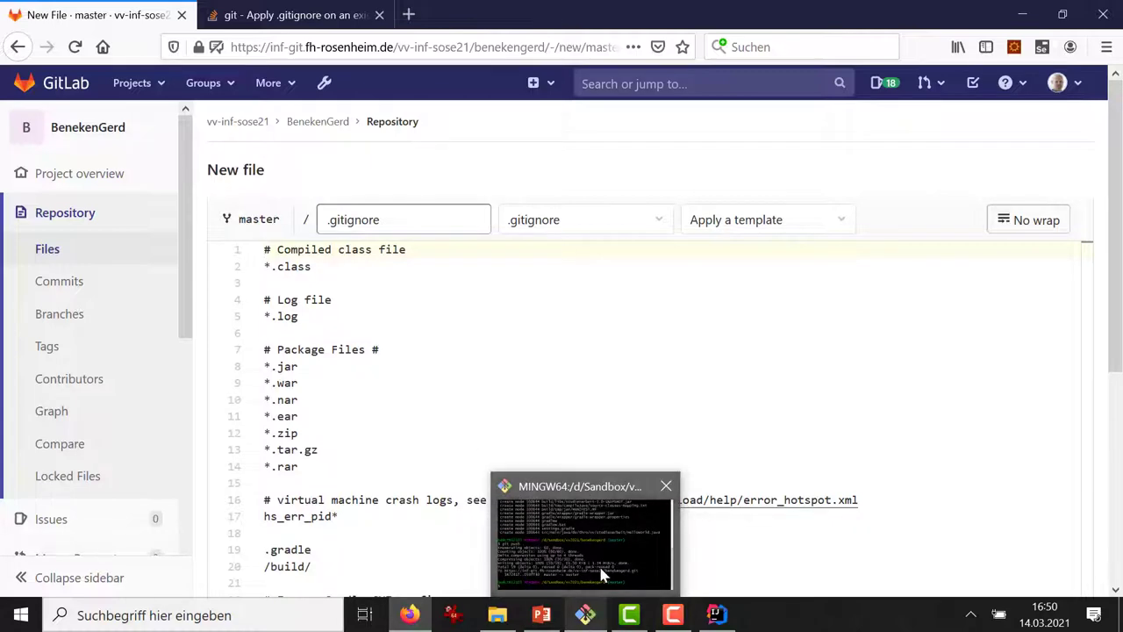
left_click(586, 618)
type("ls -la")
key("Return")
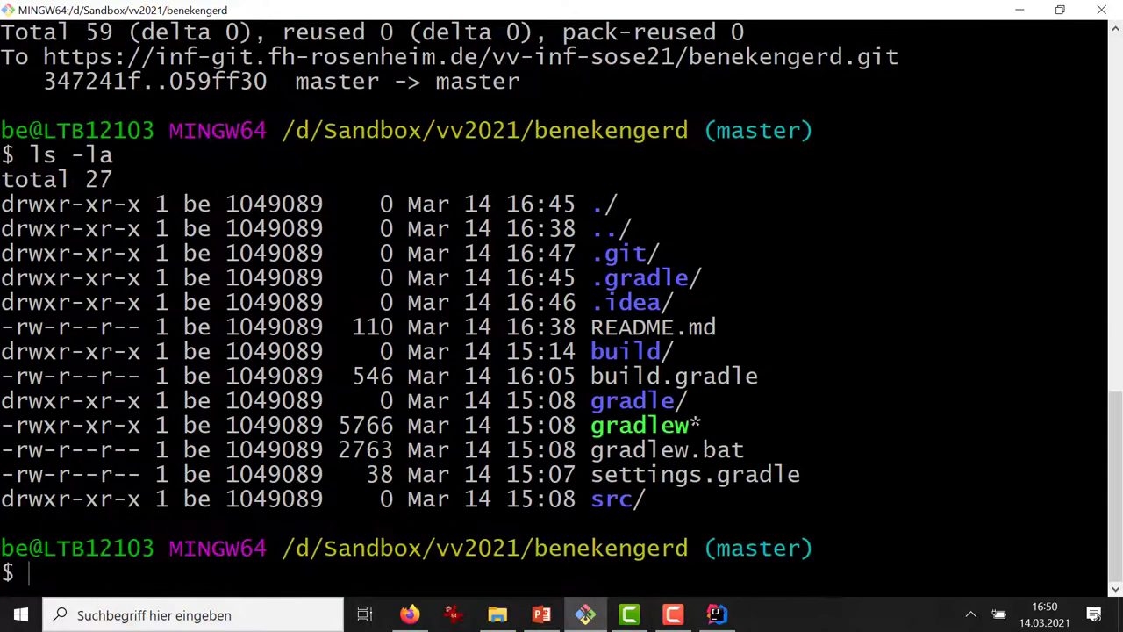
left_click_drag(591, 301, 674, 301)
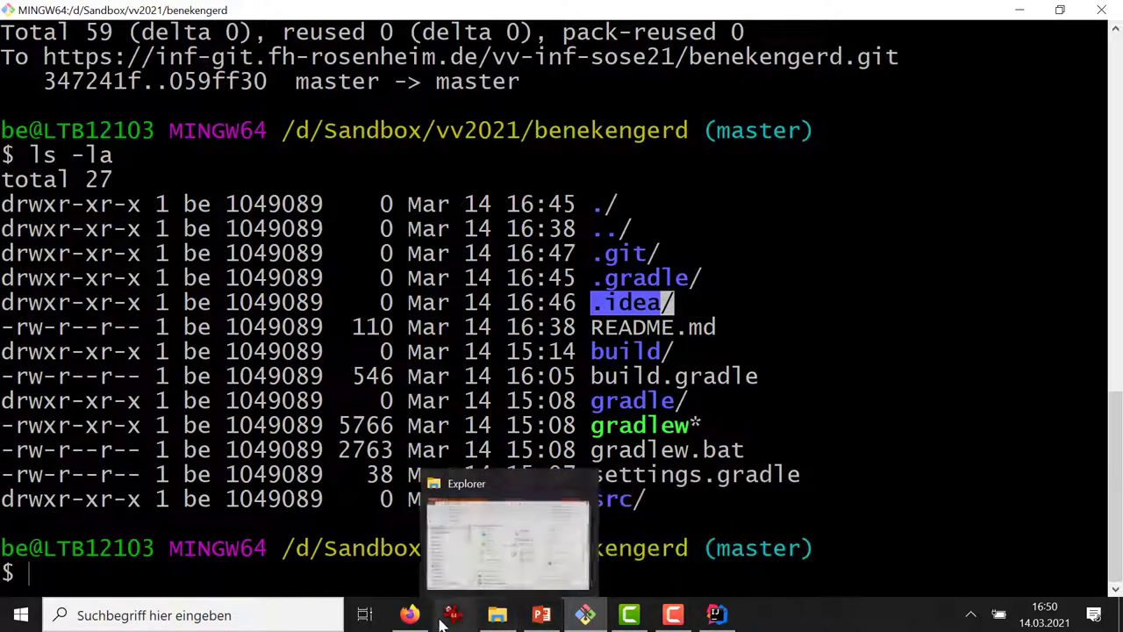
Step: Switch back to GitLab in Firefox and add an "# IDEA" section with the rule /.idea/ at the beginning of .gitignore
left_click(411, 615)
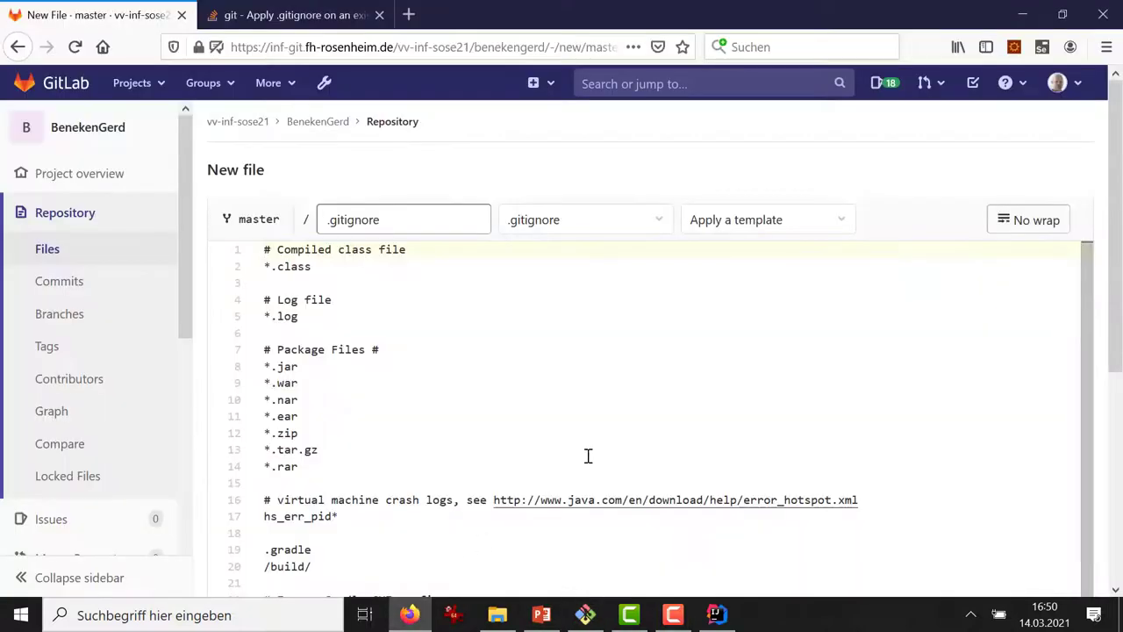
key("Return")
key("Return")
key("Up")
key("Up")
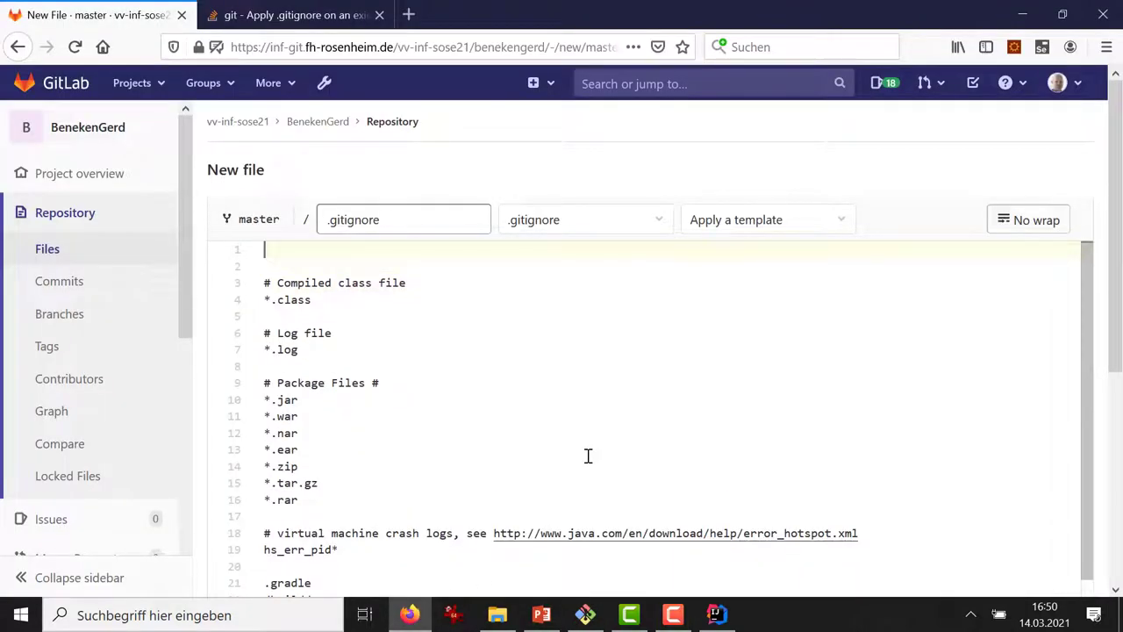
type("# I")
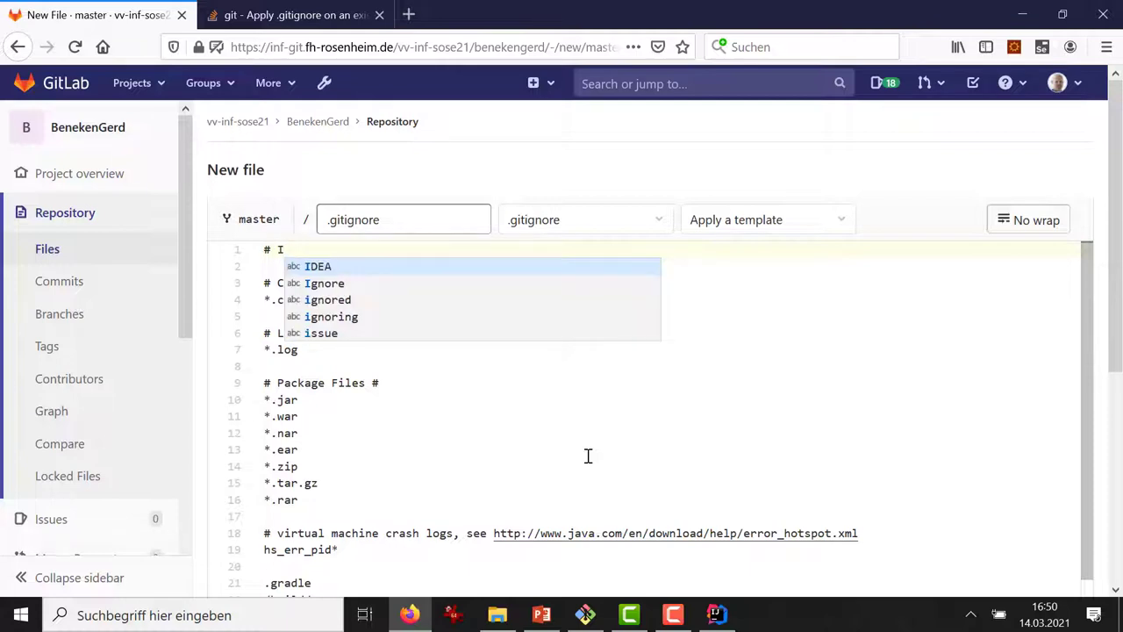
key("Return")
key("Return")
type("/.")
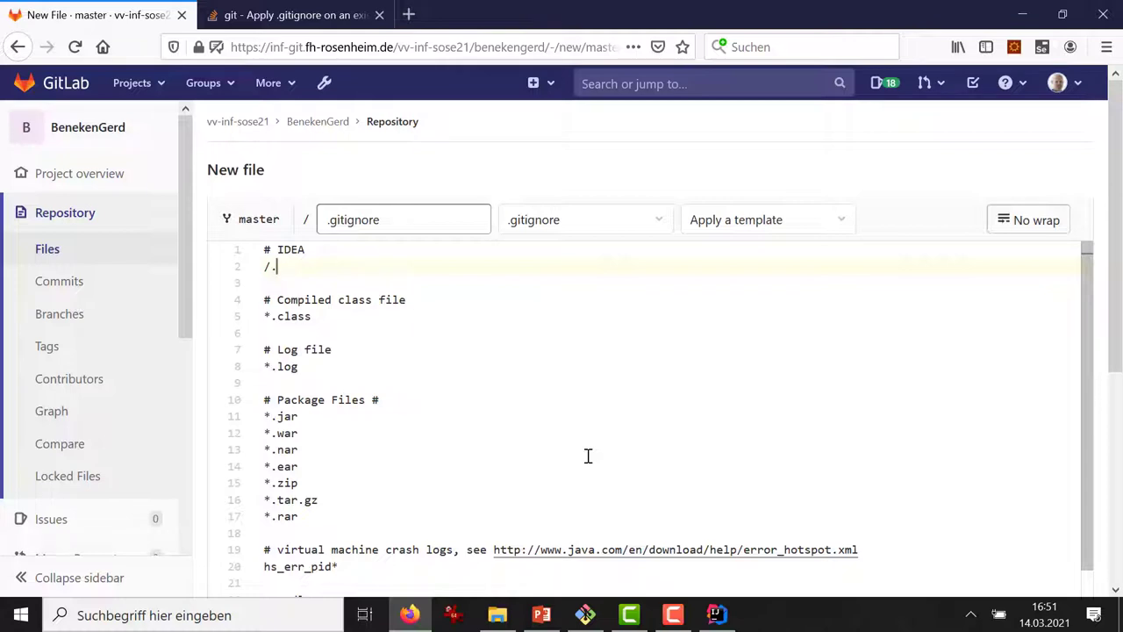
type("idea/")
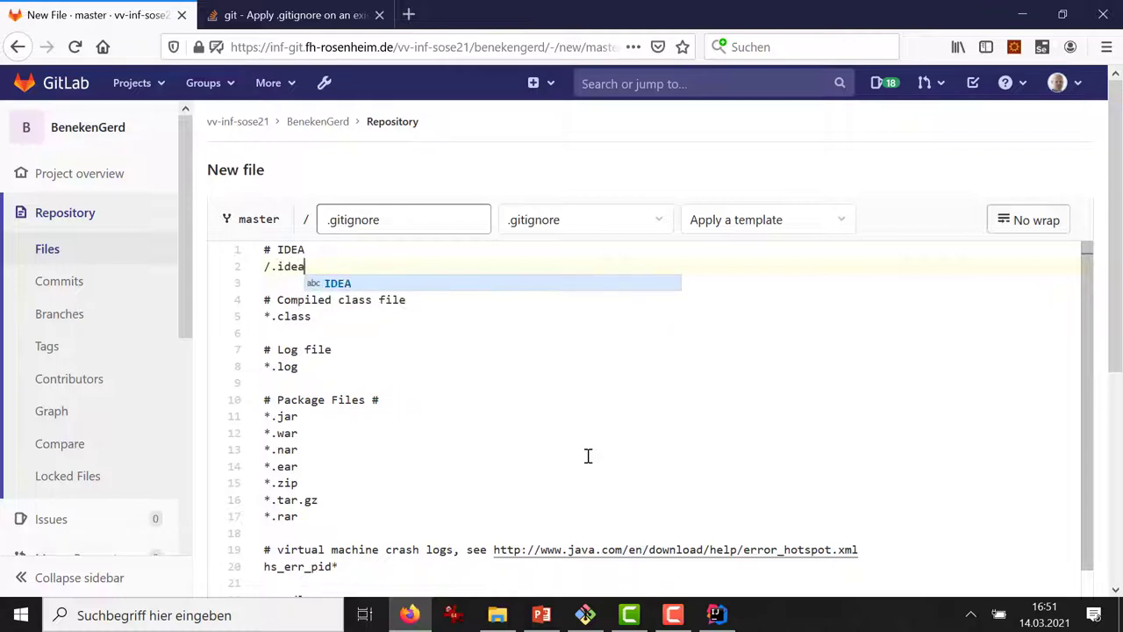
Step: Look at the project's folders in IntelliJ IDEA and compare them with the file listing in Git Bash
left_click(715, 614)
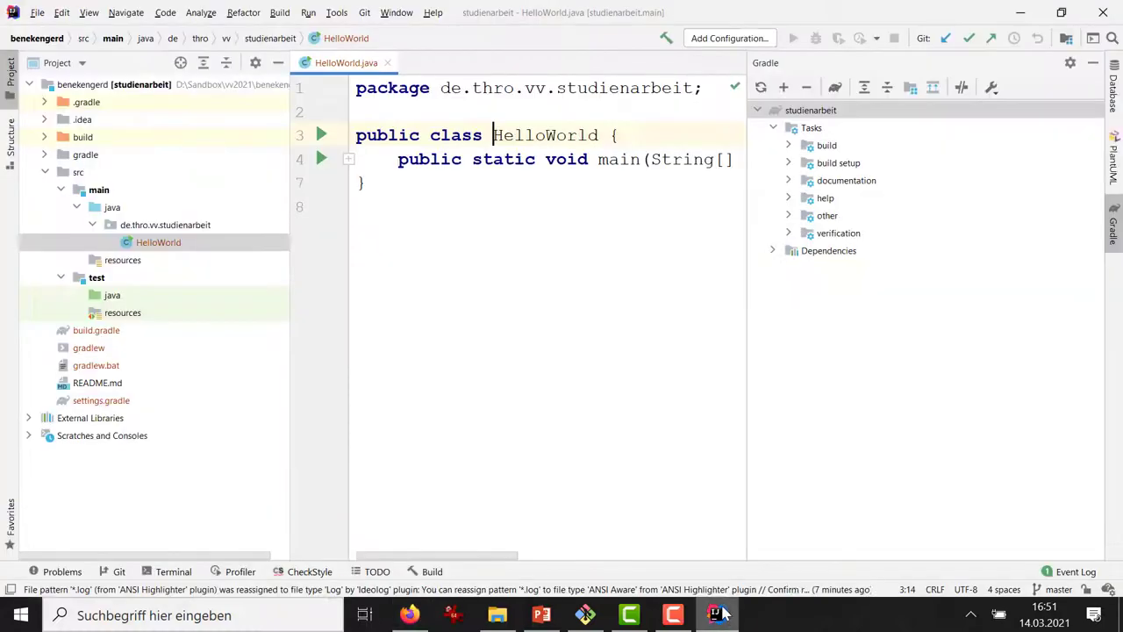
left_click(585, 614)
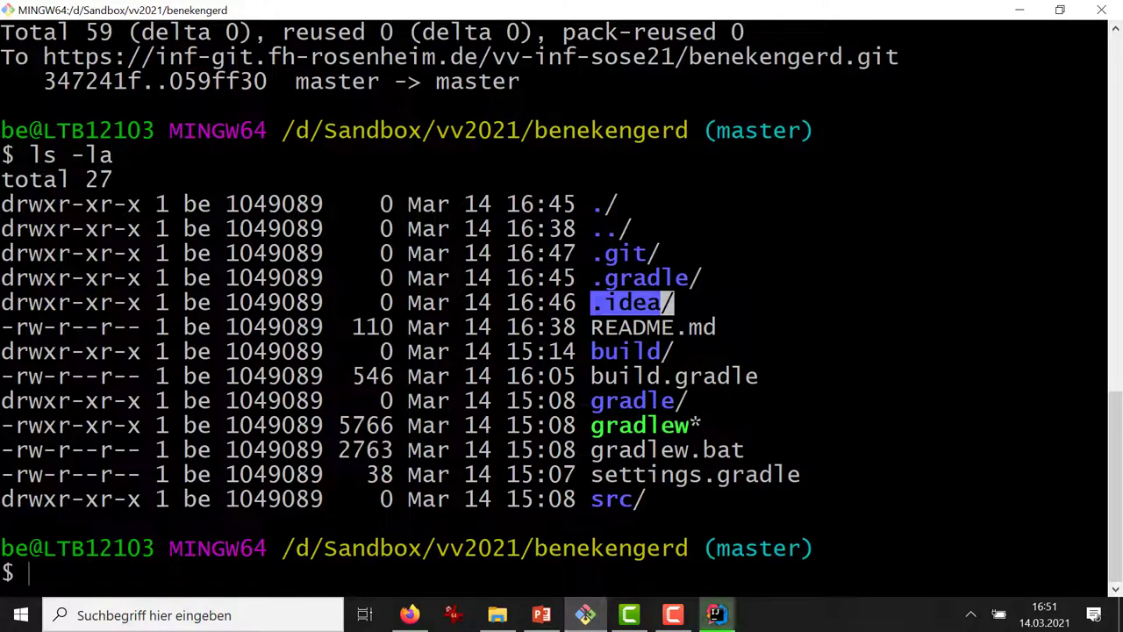
mouse_move(711, 614)
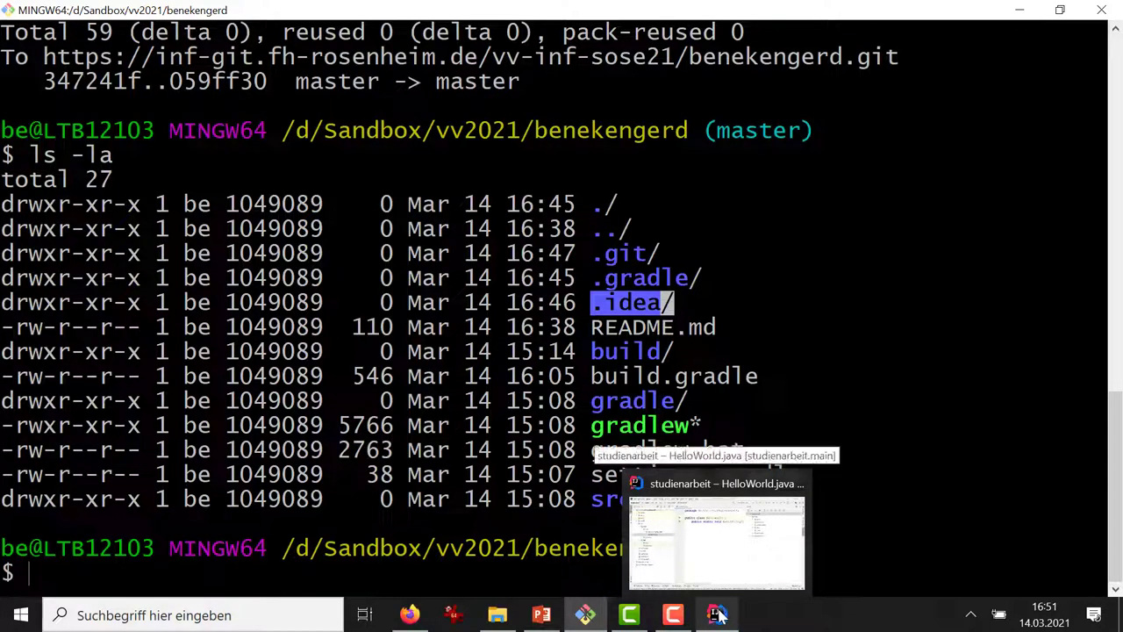
Step: Return to GitLab in Firefox and commit the new .gitignore to master with the message "Git Ignore erstellt mit intellij, gralde und java"
left_click(406, 618)
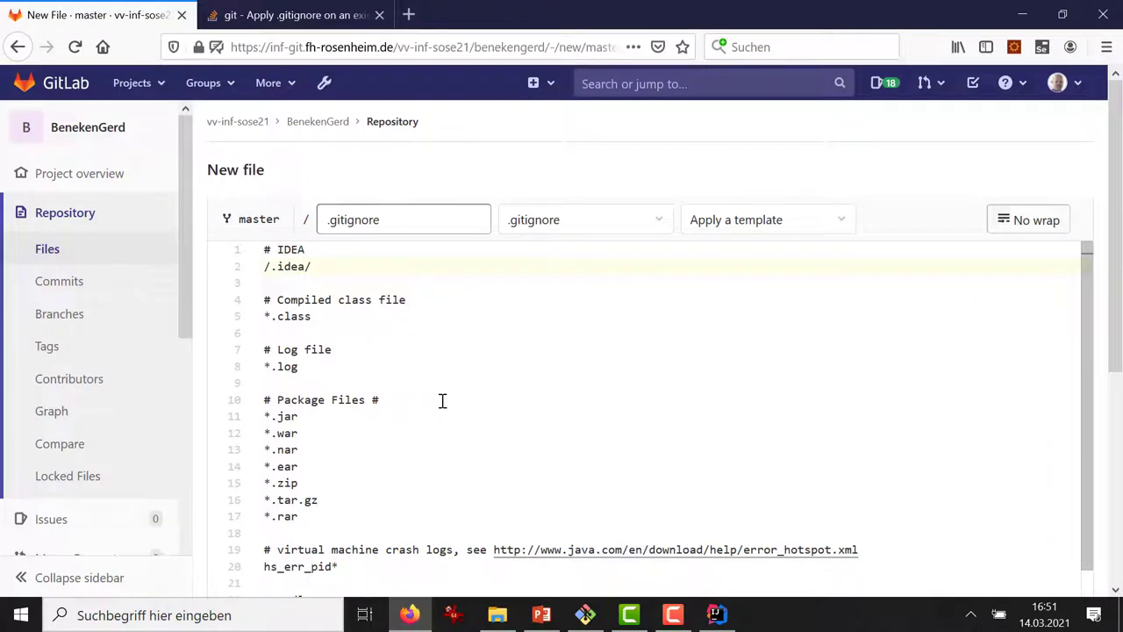
scroll(442, 400, "down", 3)
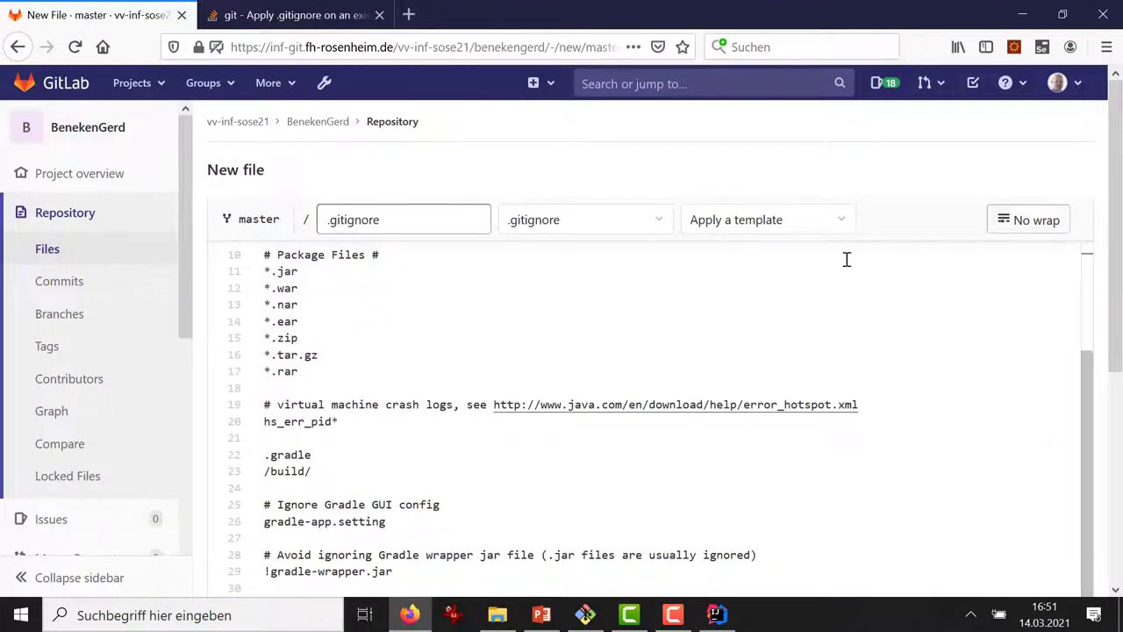
left_click_drag(1117, 228, 1118, 456)
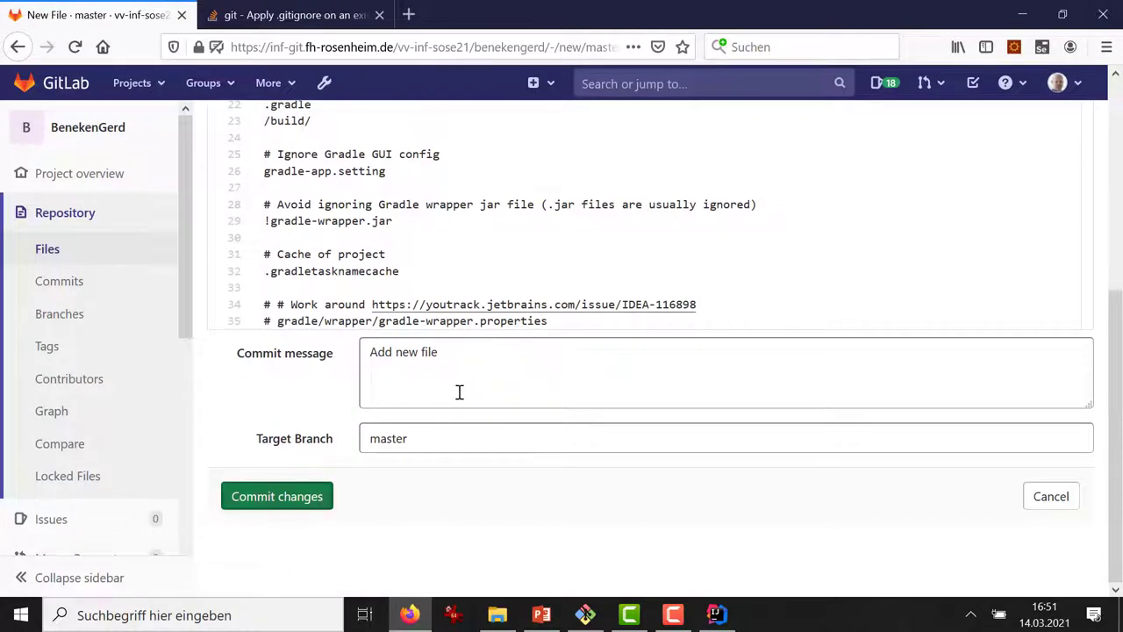
triple_click(416, 354)
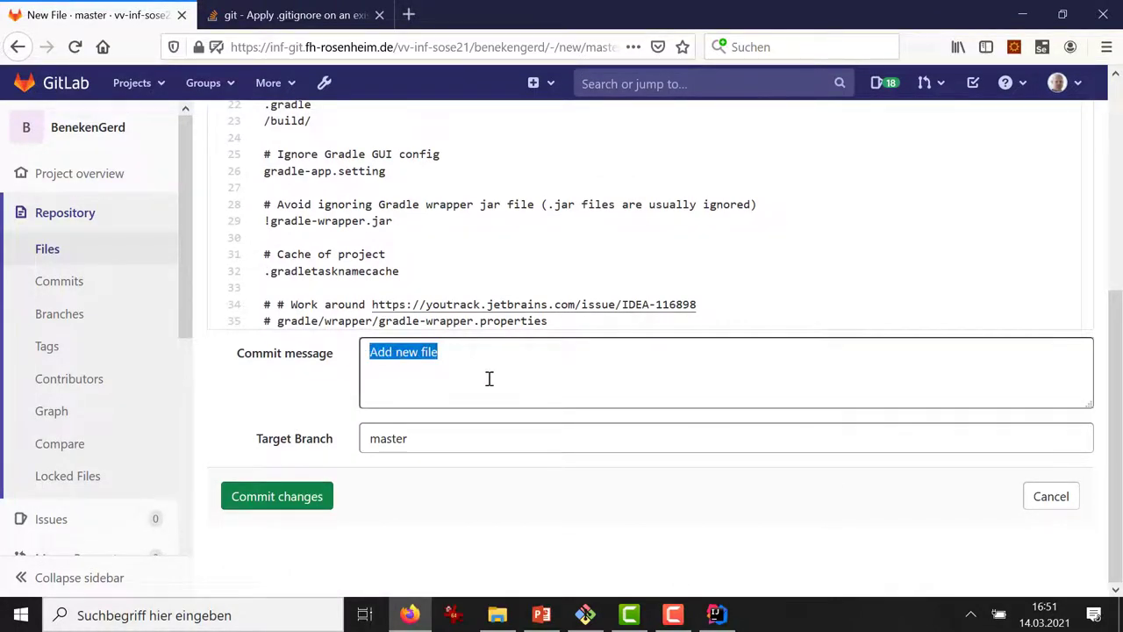
type("N")
key("BackSpace")
type("Git Ignore erstel")
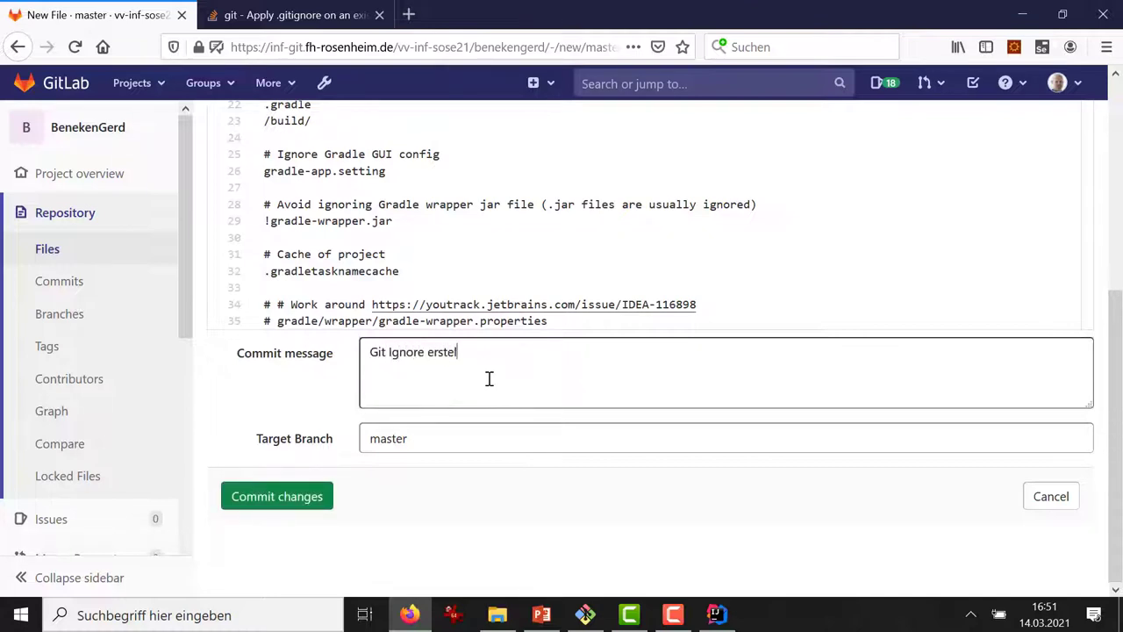
type("lt mit intellij, gralde und java")
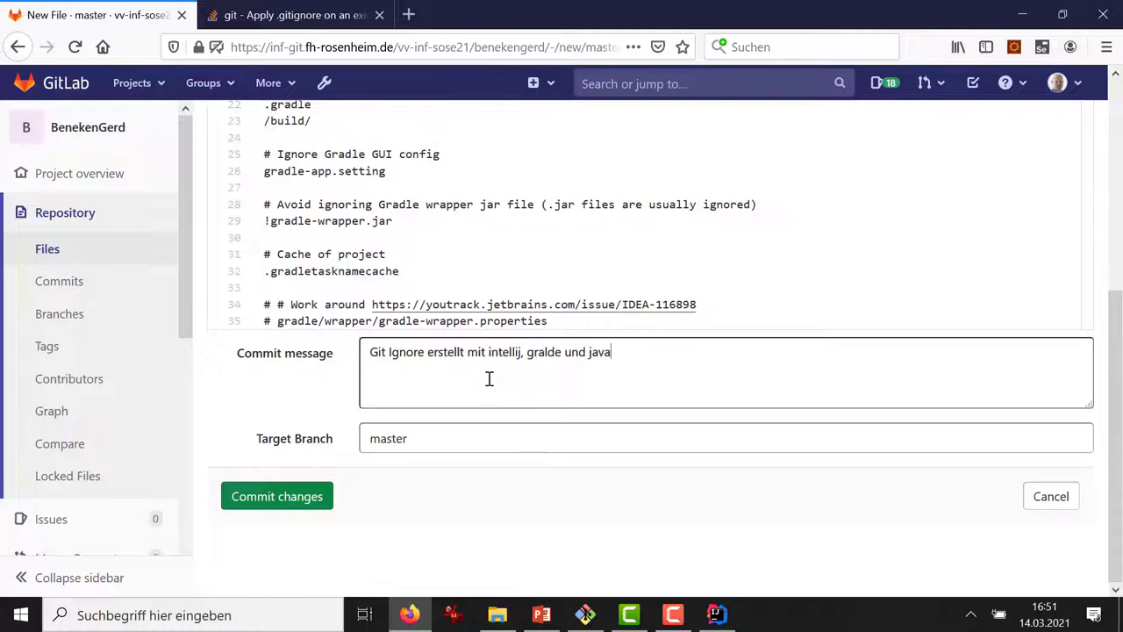
left_click(306, 500)
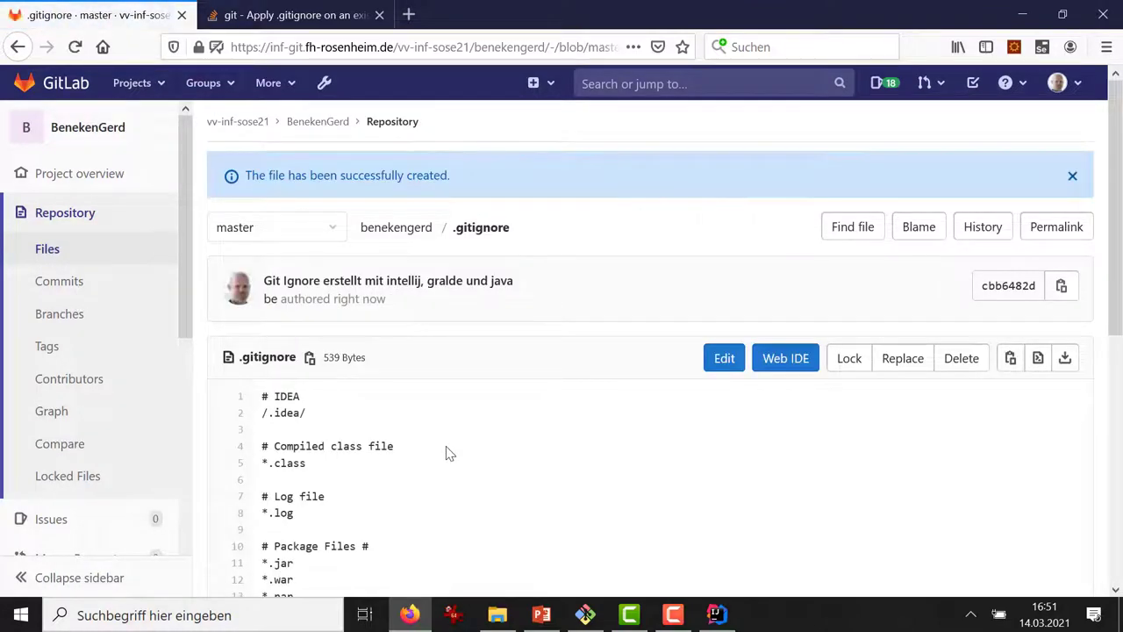
Step: Open the project's overview page and examine its file list for .gitignore and the already committed generated folders
left_click(332, 128)
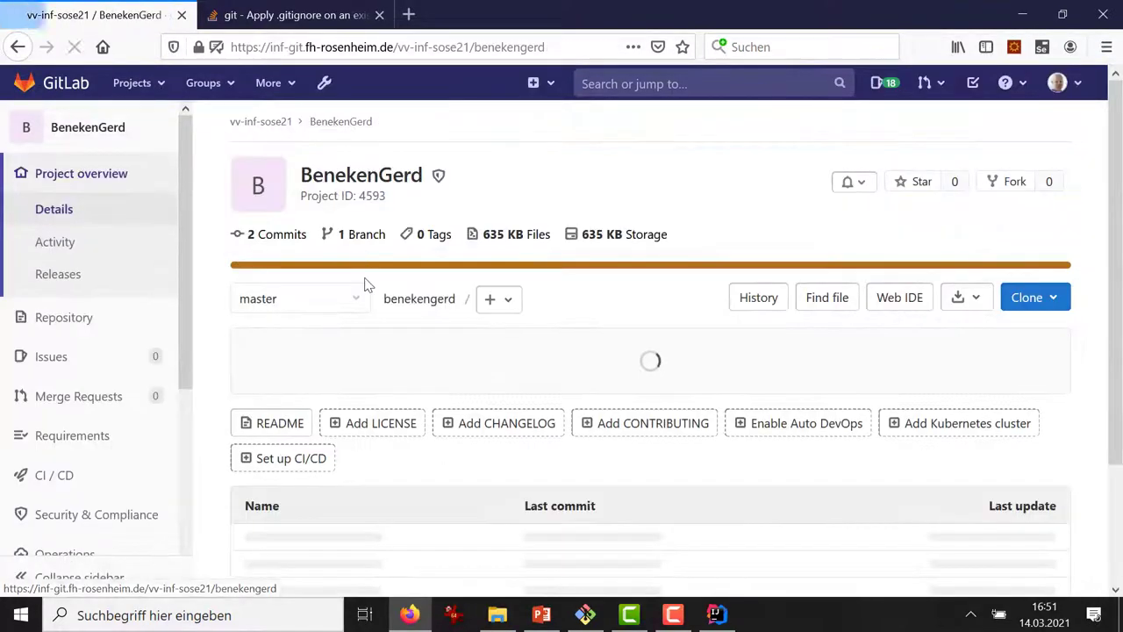
scroll(395, 333, "down", 1)
scroll(397, 338, "down", 4)
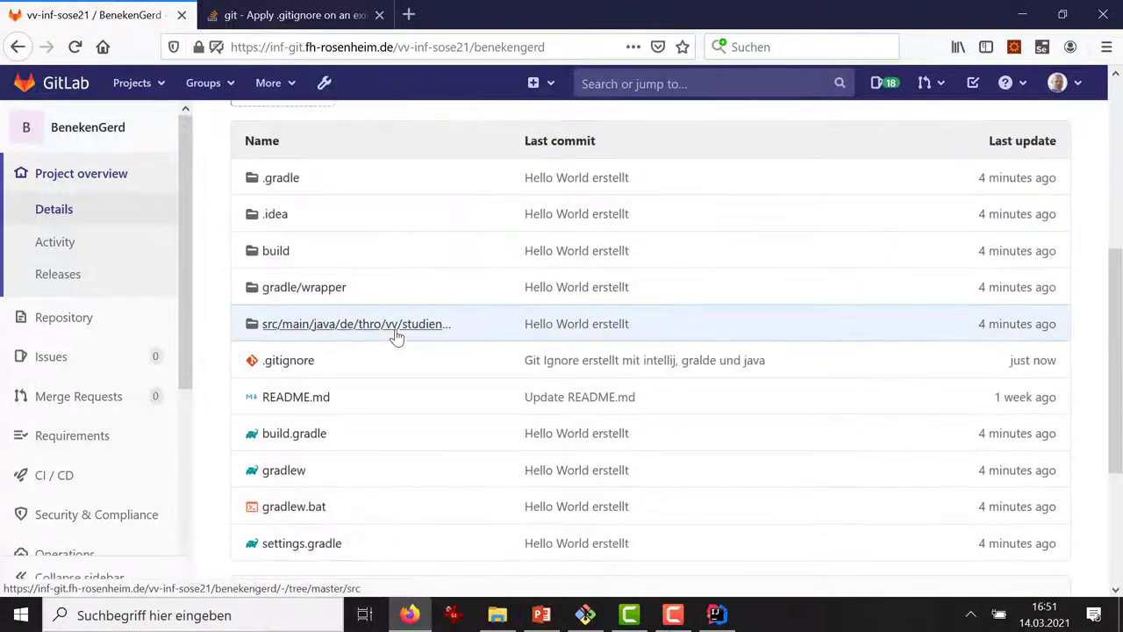
scroll(397, 338, "down", 1)
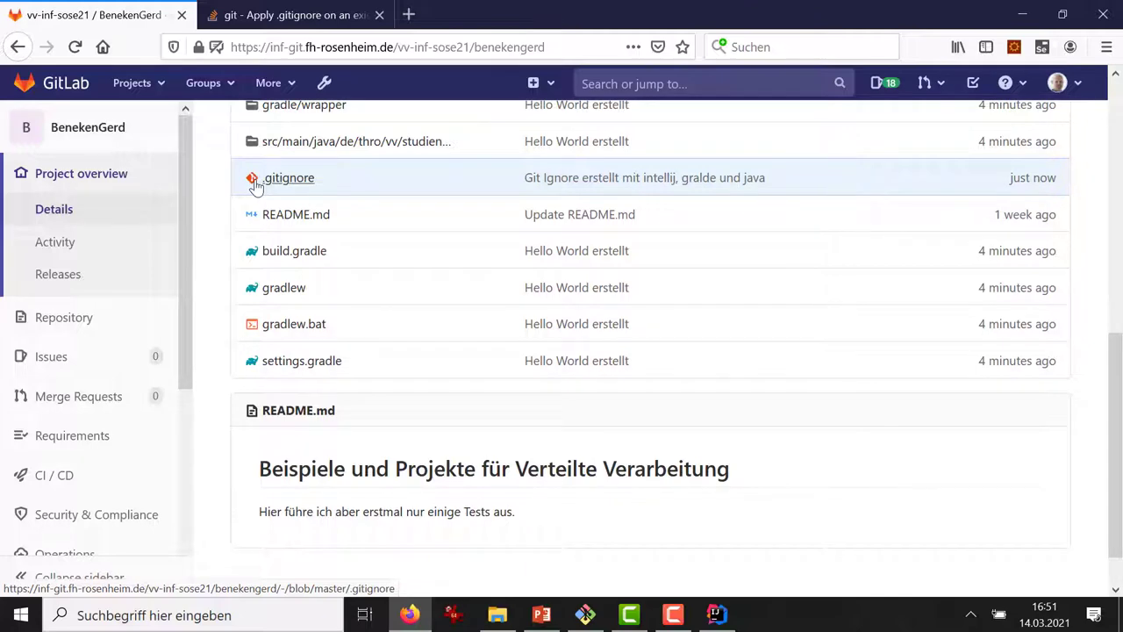
scroll(266, 191, "up", 2)
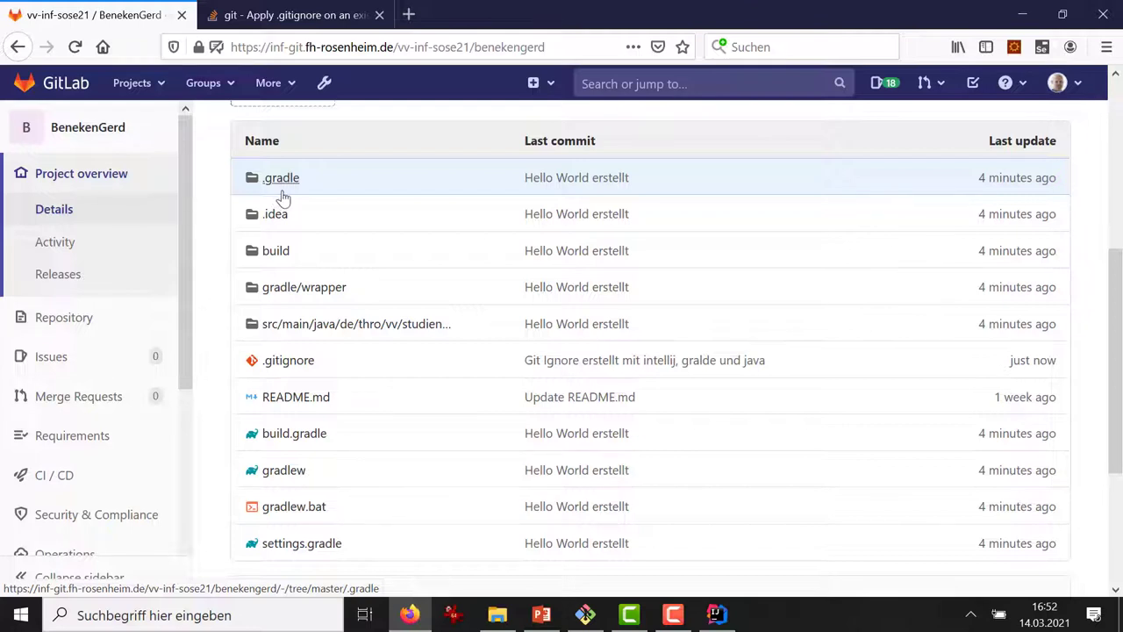
Step: Switch to Git Bash, run git pull to fetch the new .gitignore, and list all files with ls -la
left_click(586, 614)
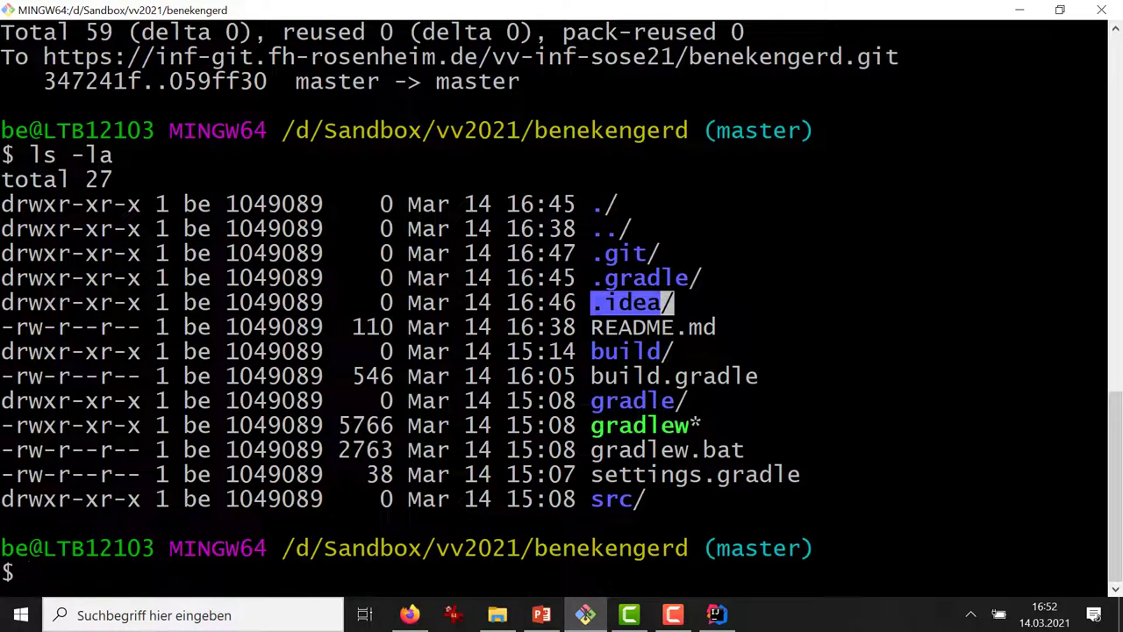
type("git pull")
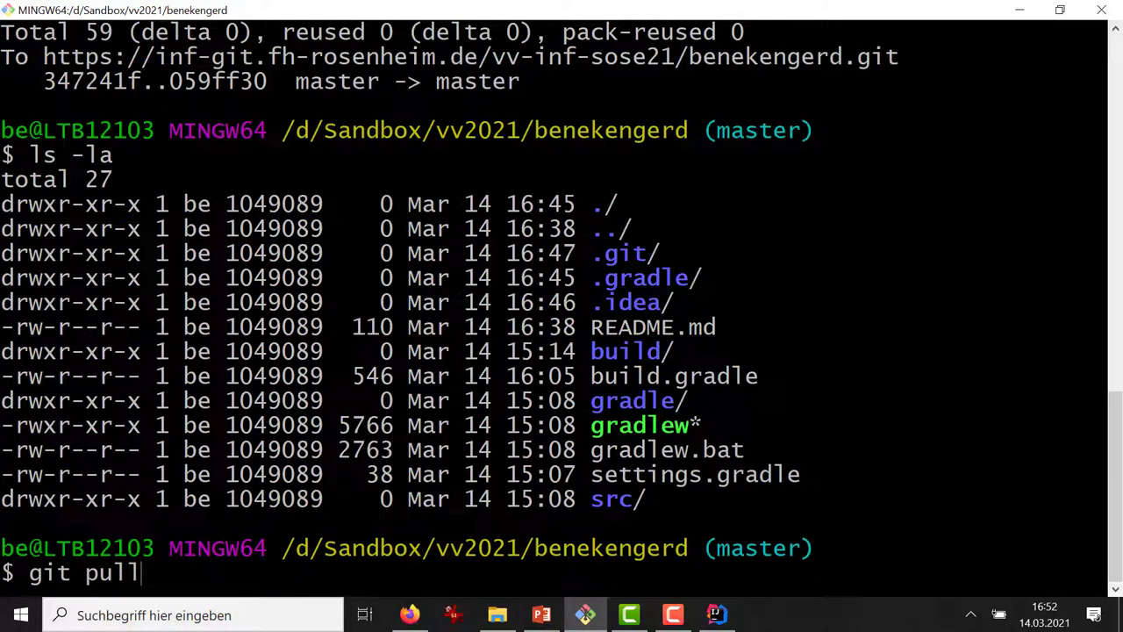
key("Return")
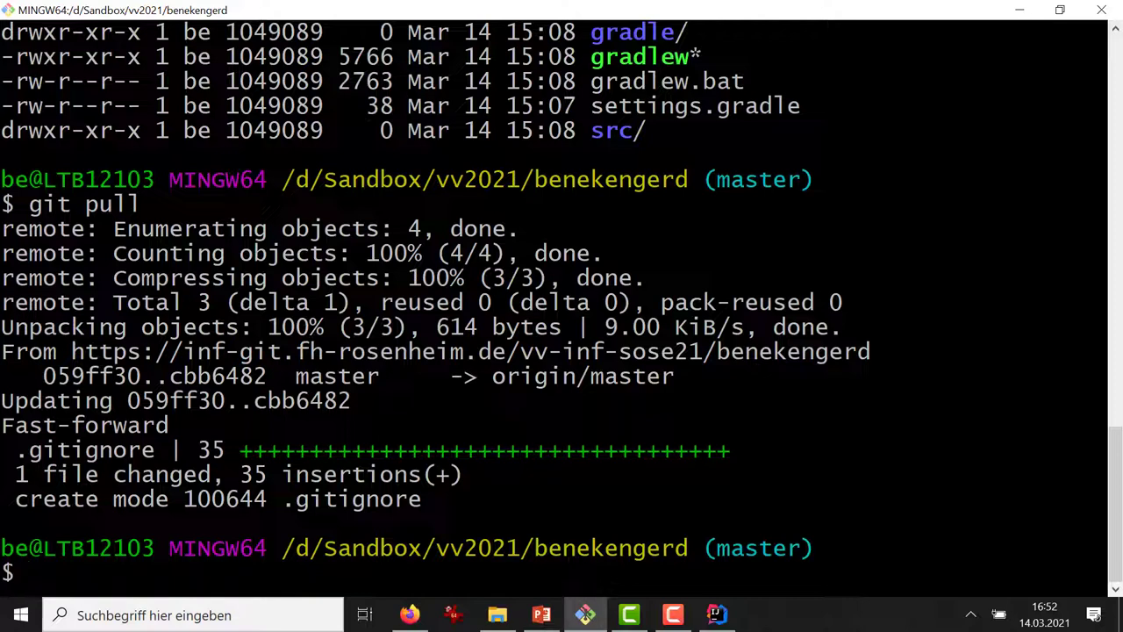
type("ls -la")
key("Return")
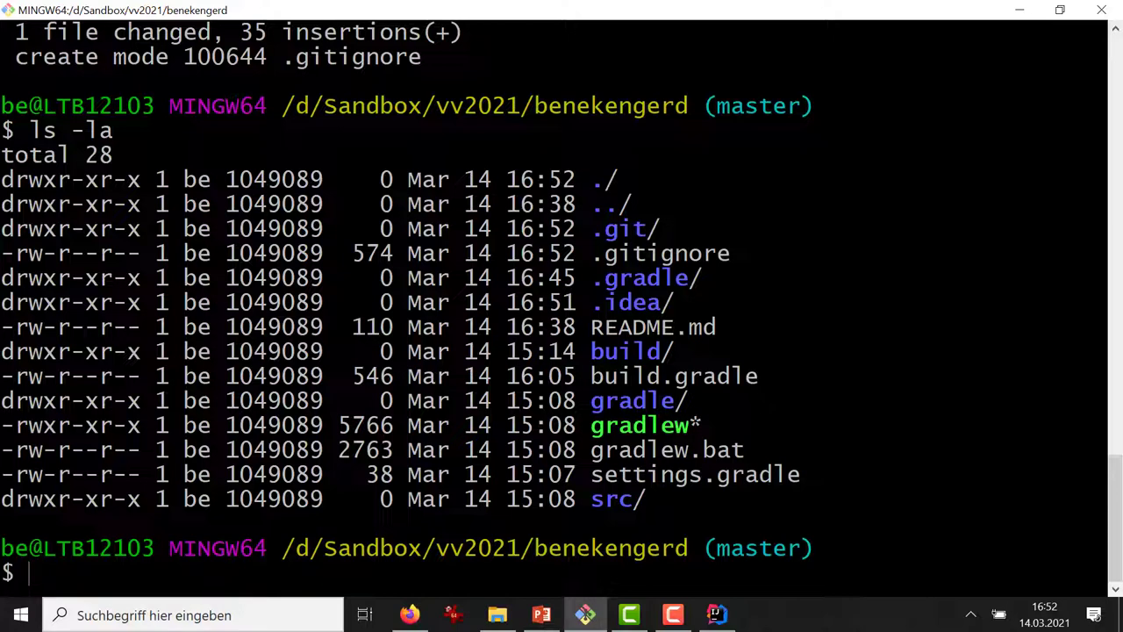
Step: Switch to Firefox and read the Stack Overflow question about applying .gitignore on an existing repository already tracking many files
left_click(412, 614)
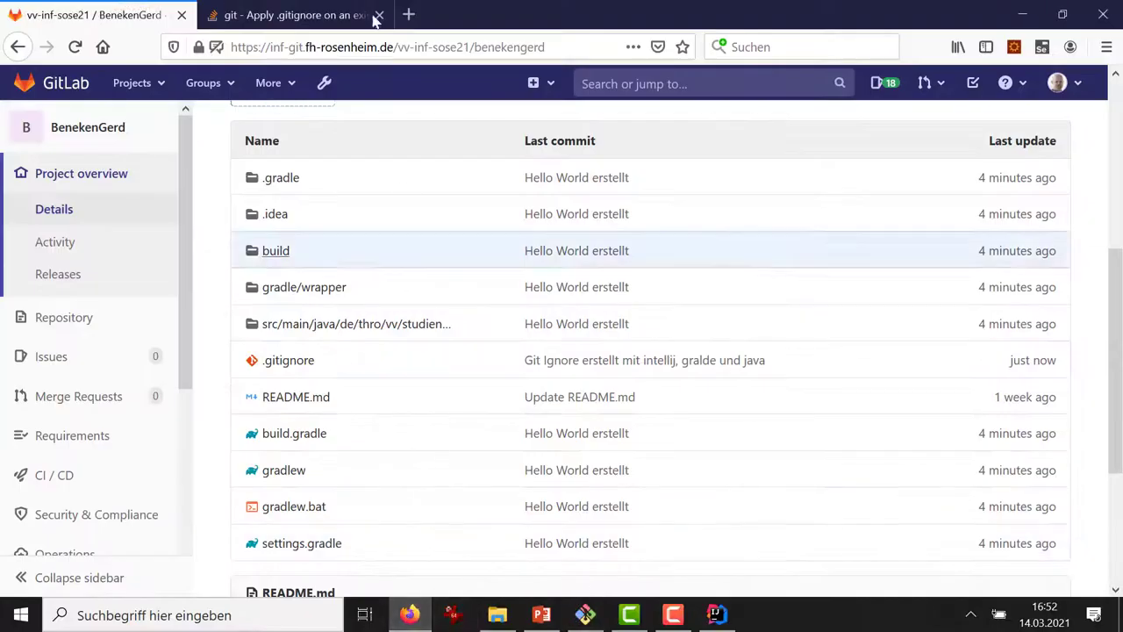
left_click(325, 16)
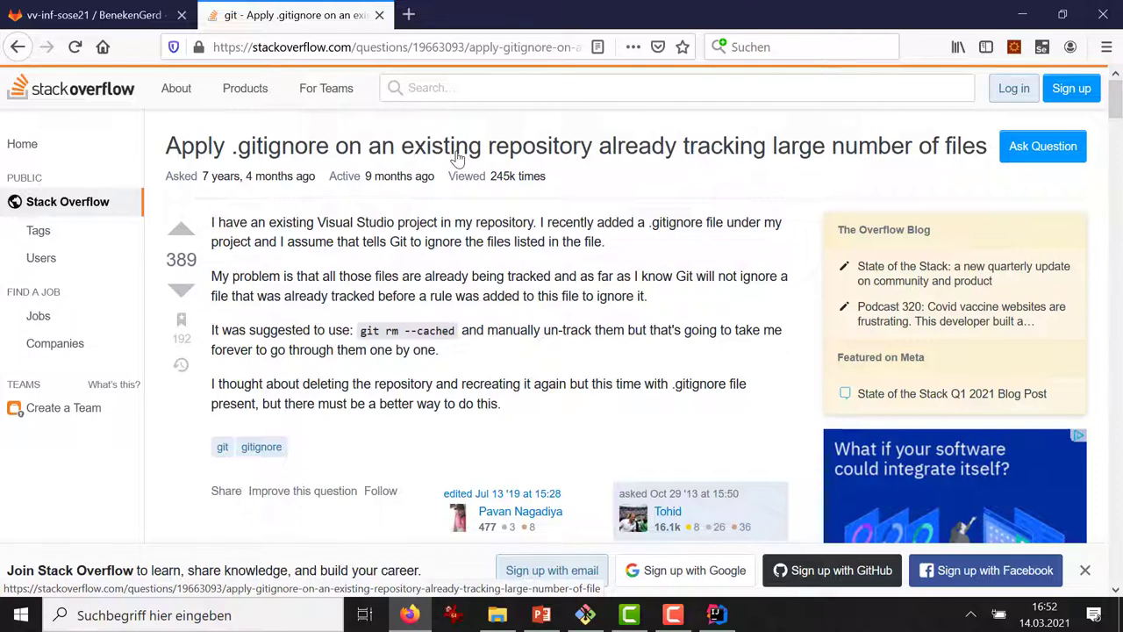
scroll(459, 189, "down", 3)
scroll(421, 220, "up", 3)
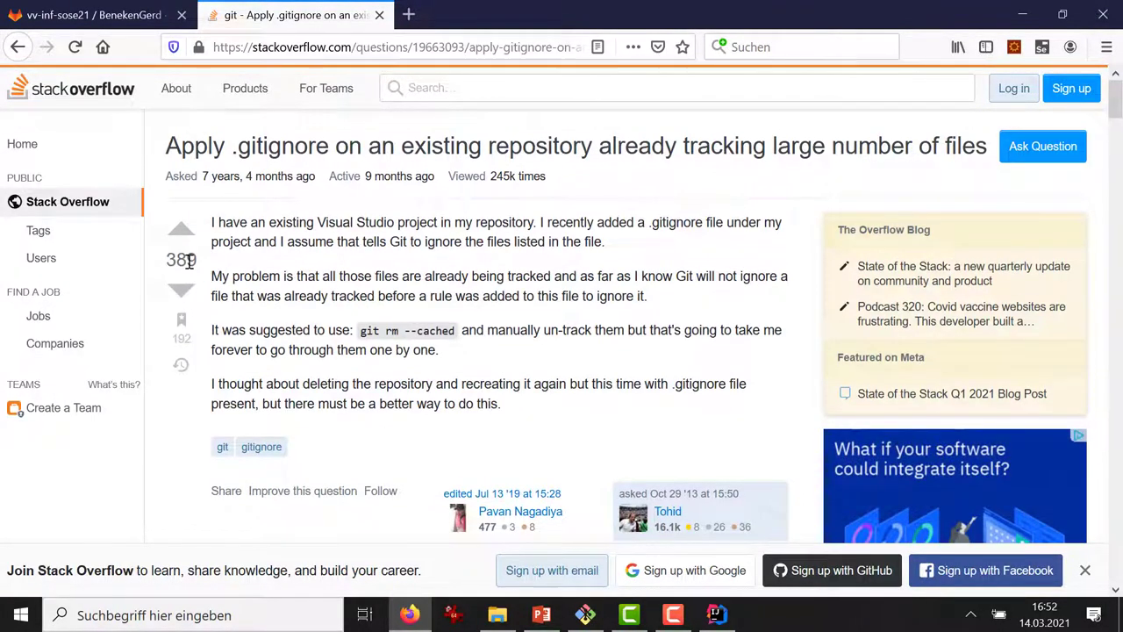
Step: Copy git rm -r --cached . from the accepted Stack Overflow answer, run it in Git Bash and review its output
scroll(432, 279, "down", 7)
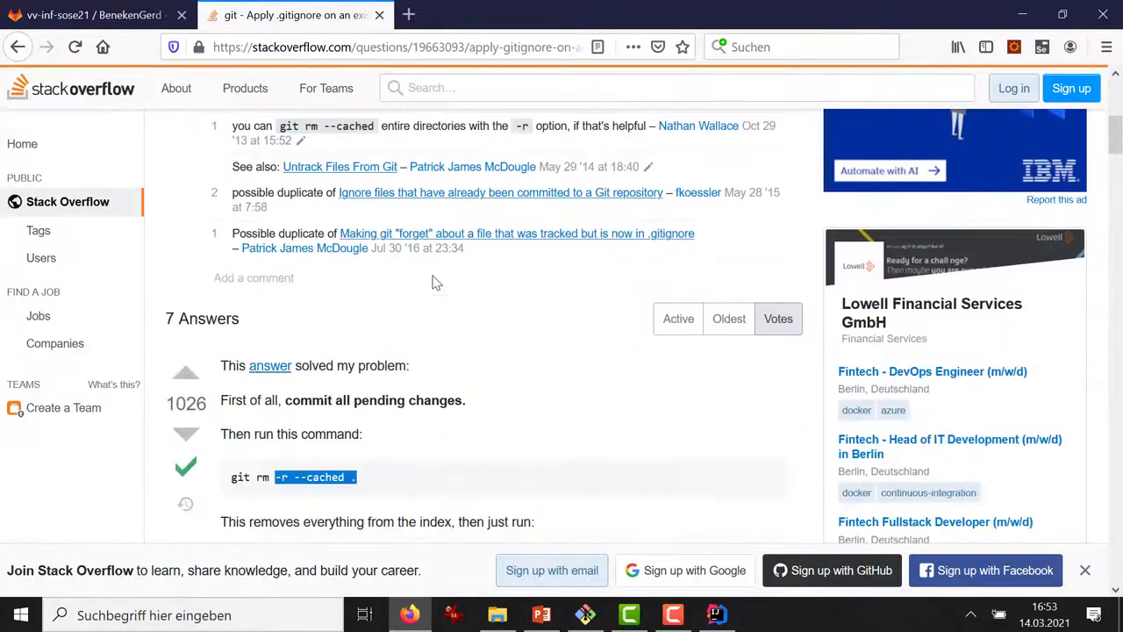
scroll(432, 279, "down", 1)
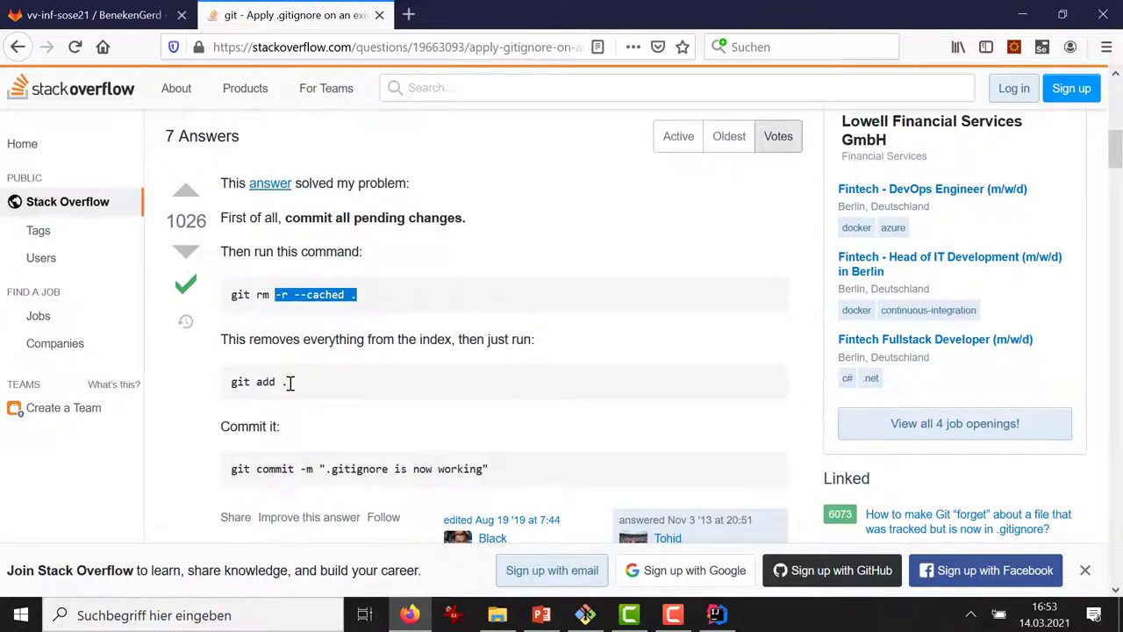
left_click_drag(386, 298, 225, 301)
key("ctrl+c")
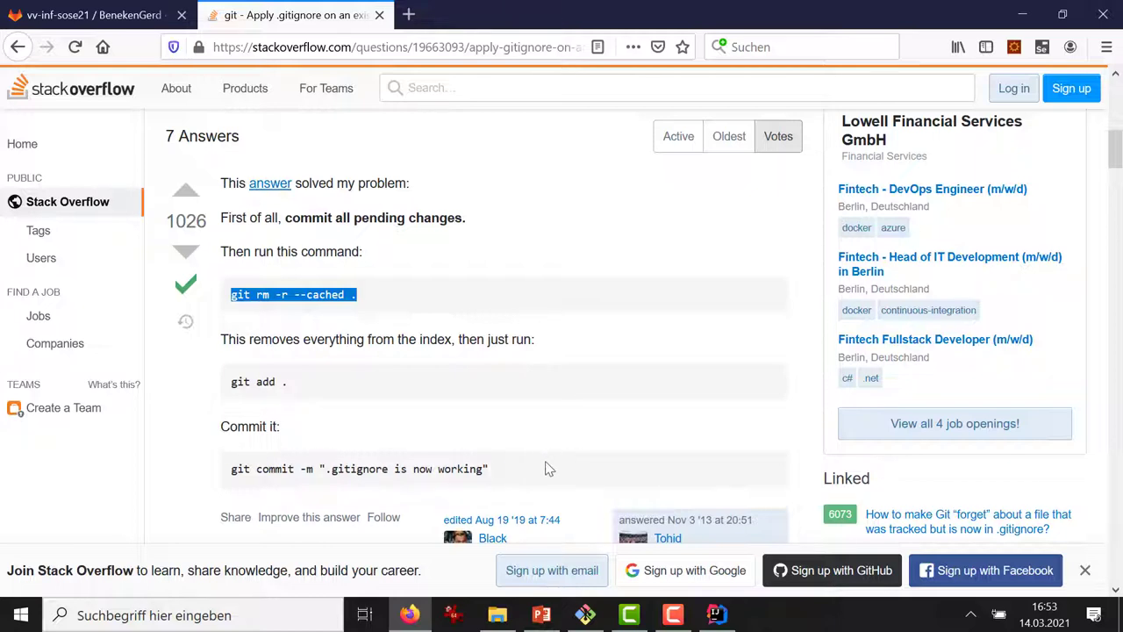
left_click(592, 617)
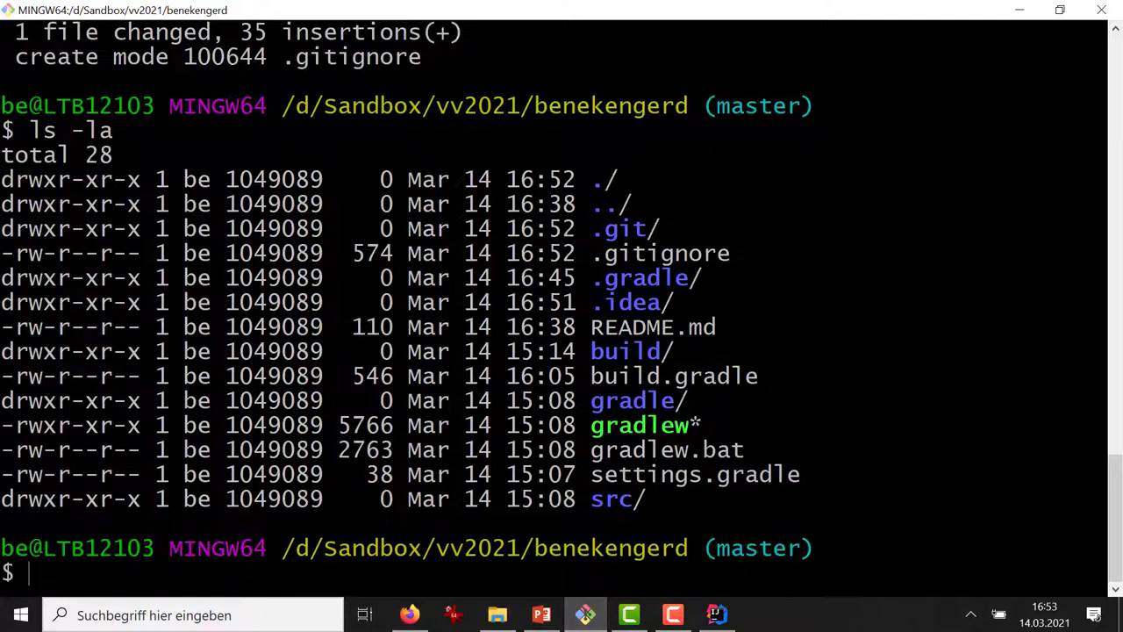
right_click(314, 582)
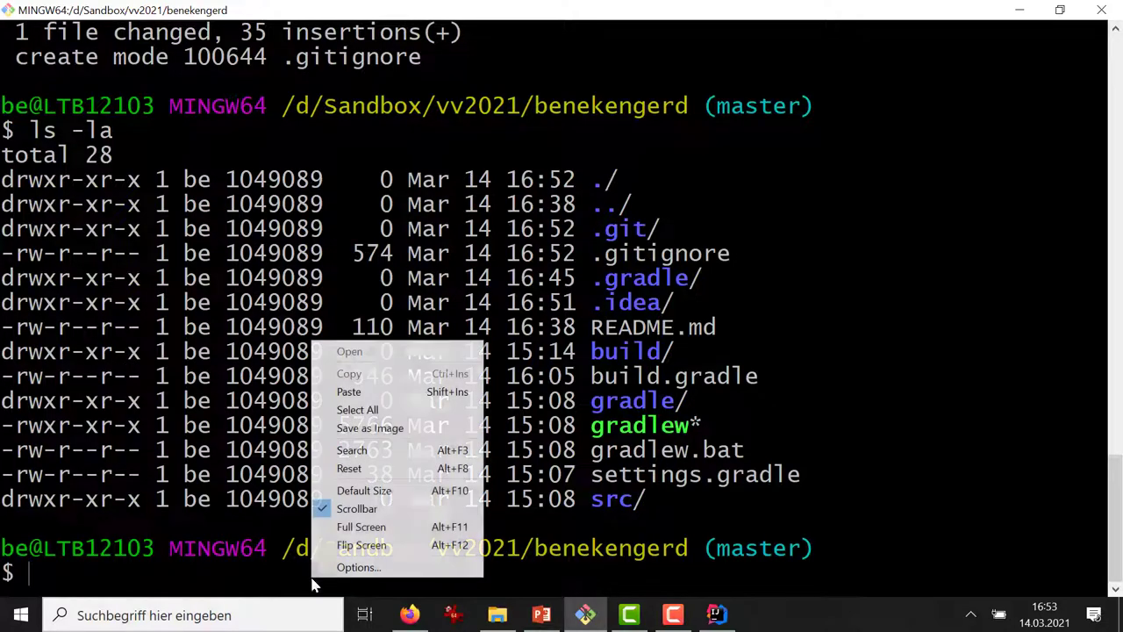
left_click(363, 395)
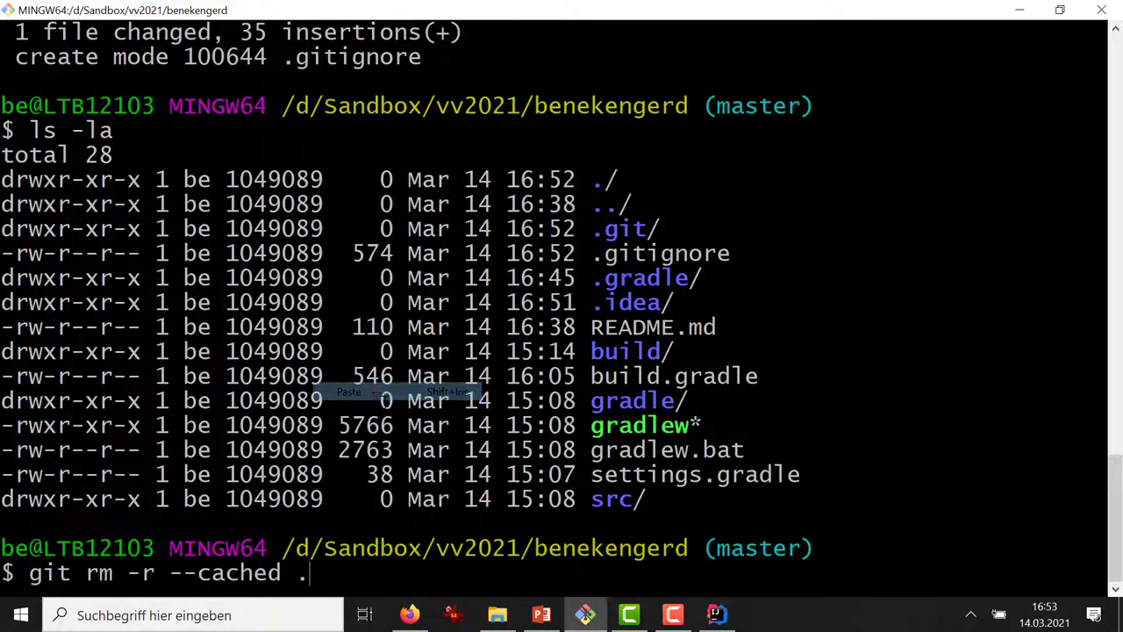
key("Return")
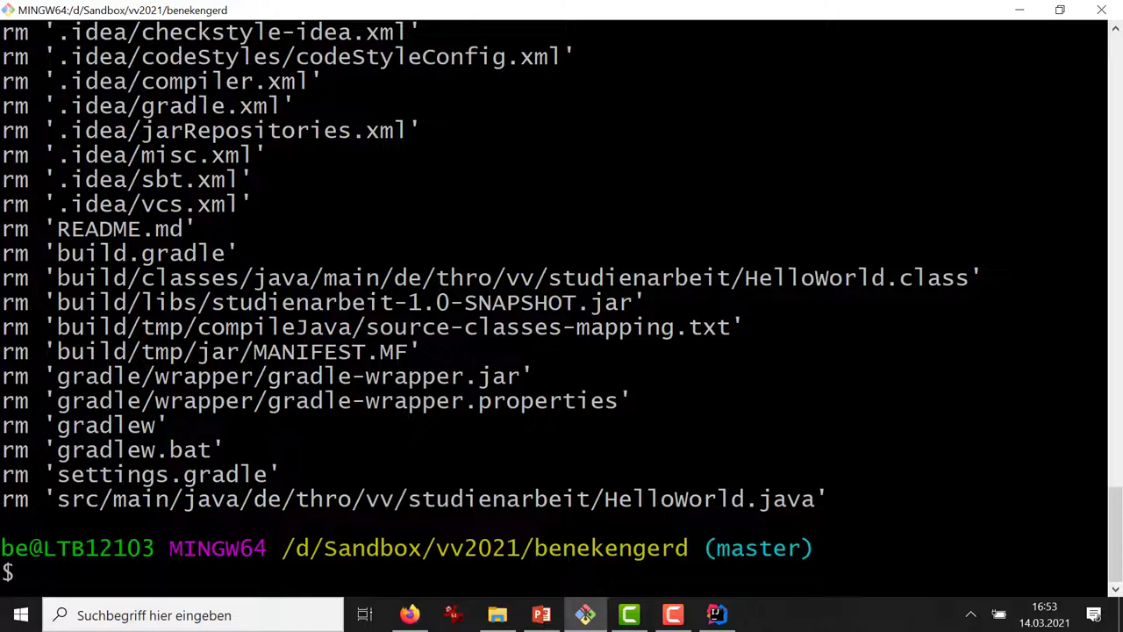
scroll(553, 299, "up", 1)
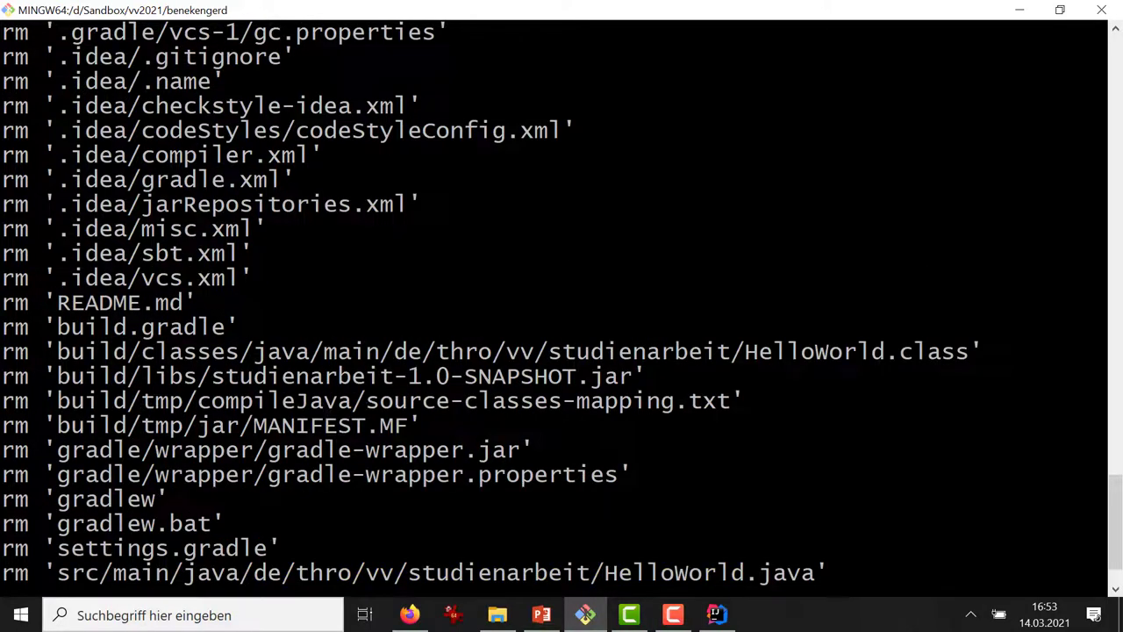
scroll(553, 298, "up", 4)
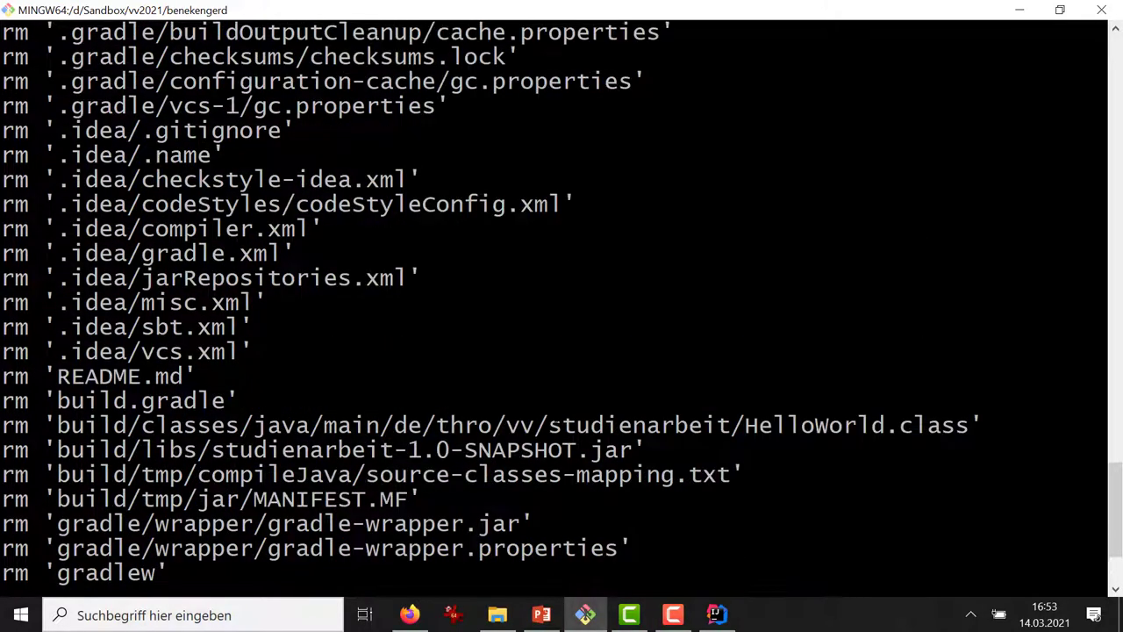
scroll(553, 298, "down", 5)
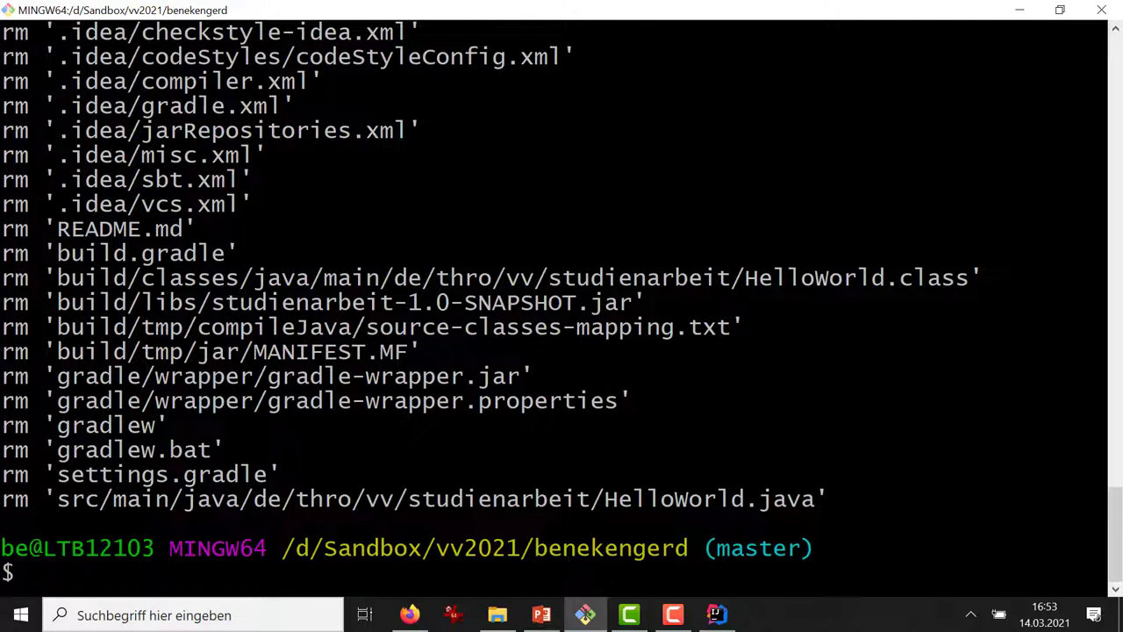
Step: Enter git add . in Git Bash, compare it with the Stack Overflow answer in Firefox, and run it back in Git Bash
type("git add .")
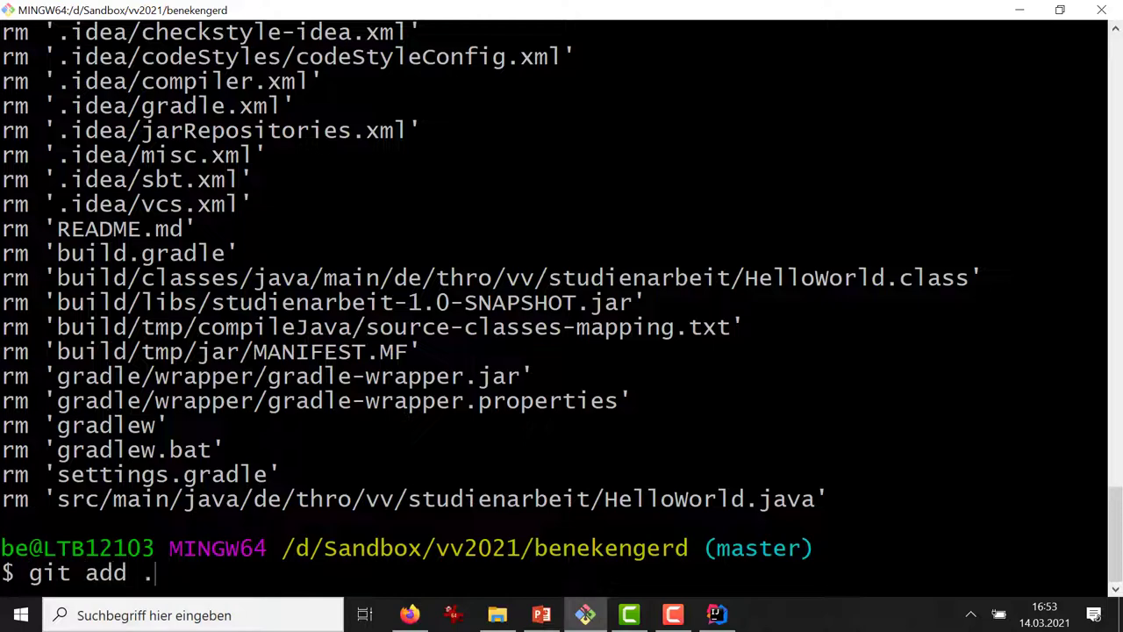
left_click(409, 614)
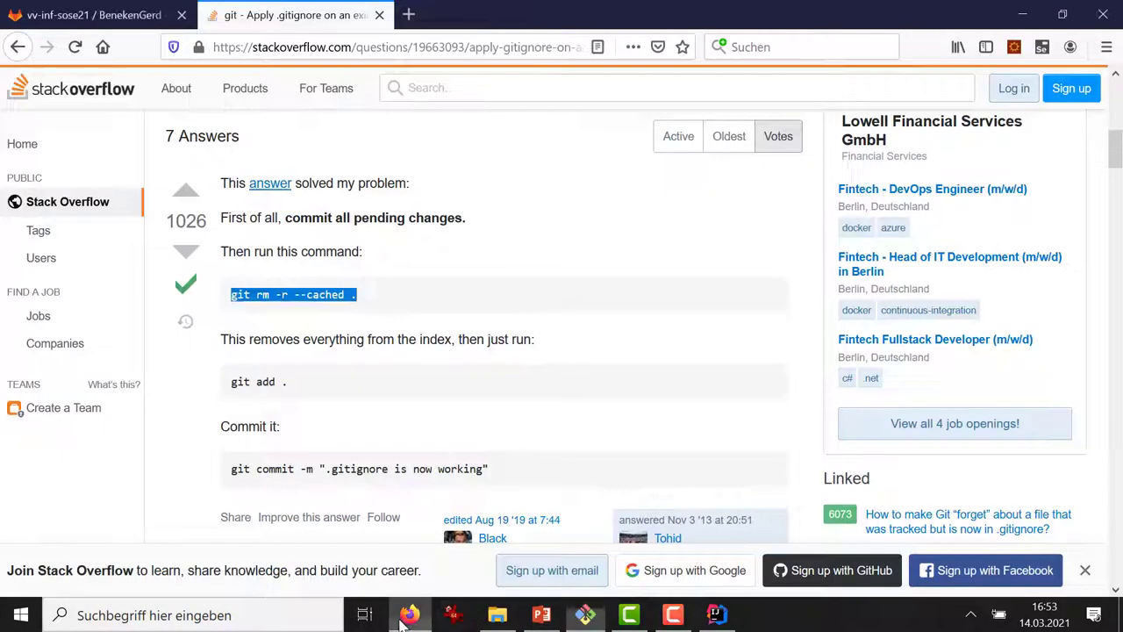
left_click_drag(309, 383, 228, 383)
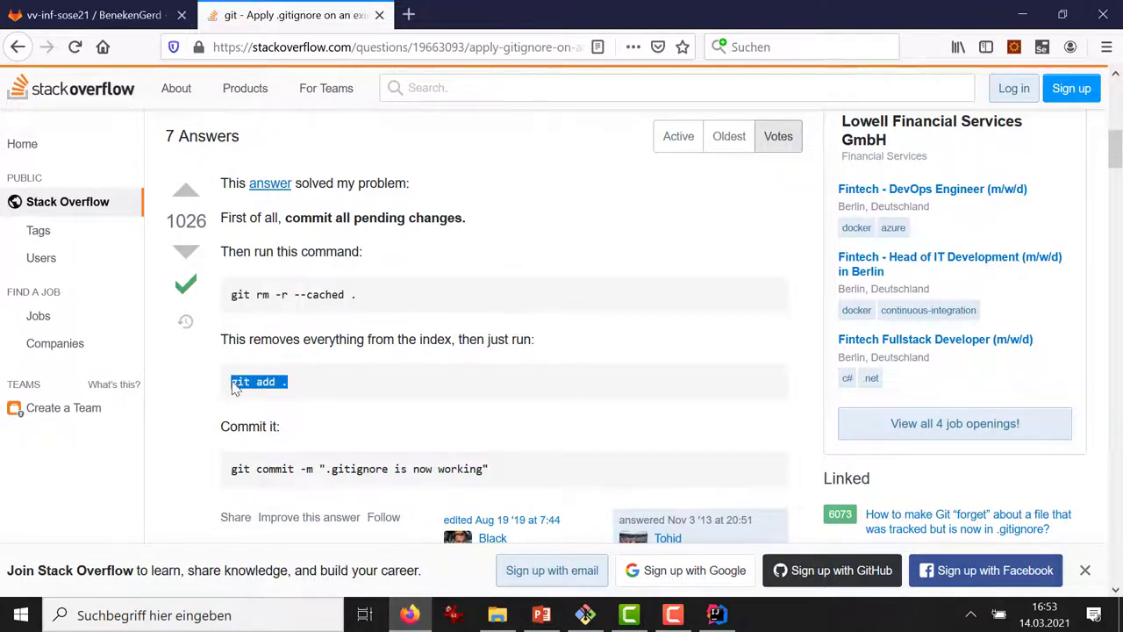
left_click(584, 615)
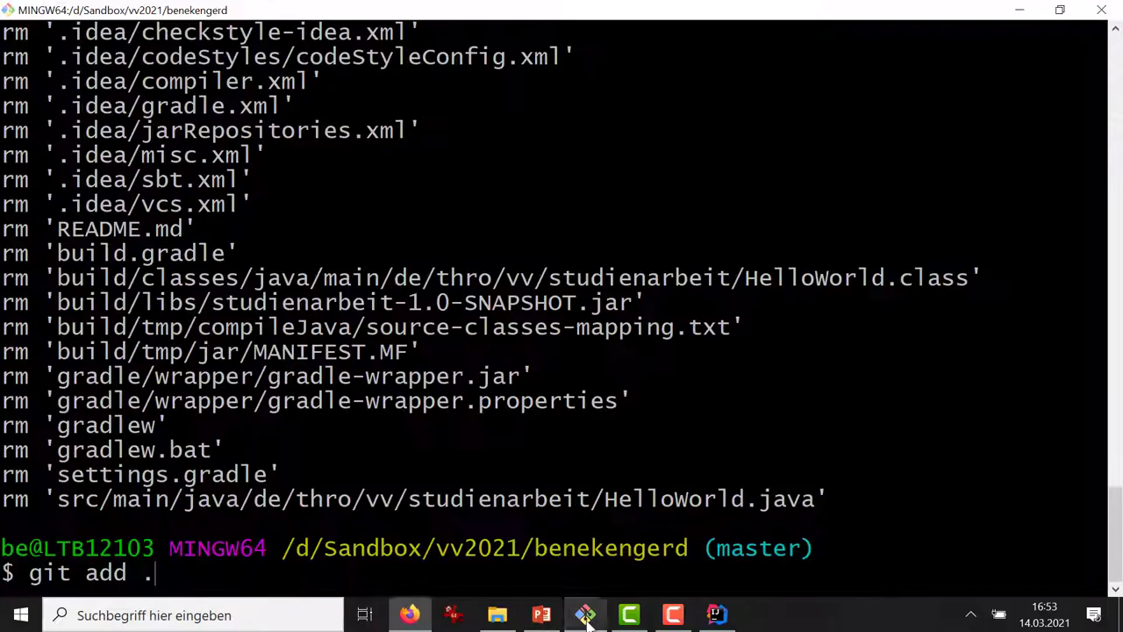
key("Return")
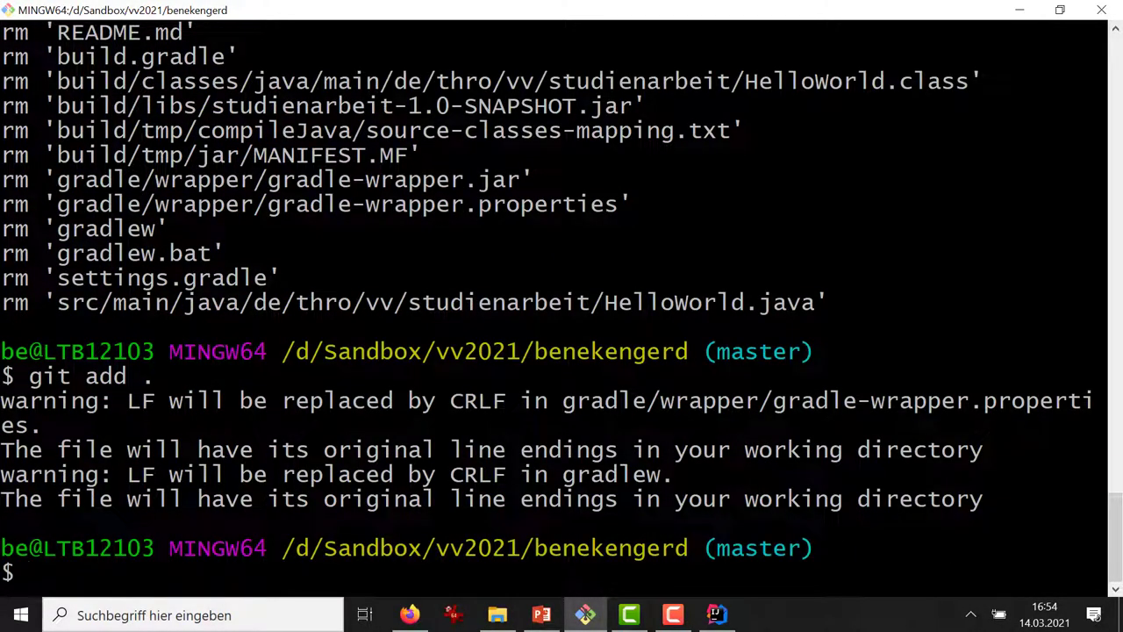
Step: Copy the answer's commit command from Firefox, run it in Git Bash with the message ".gitignore is now working", and run git push
left_click(409, 614)
left_click_drag(493, 469, 232, 468)
key("ctrl+c")
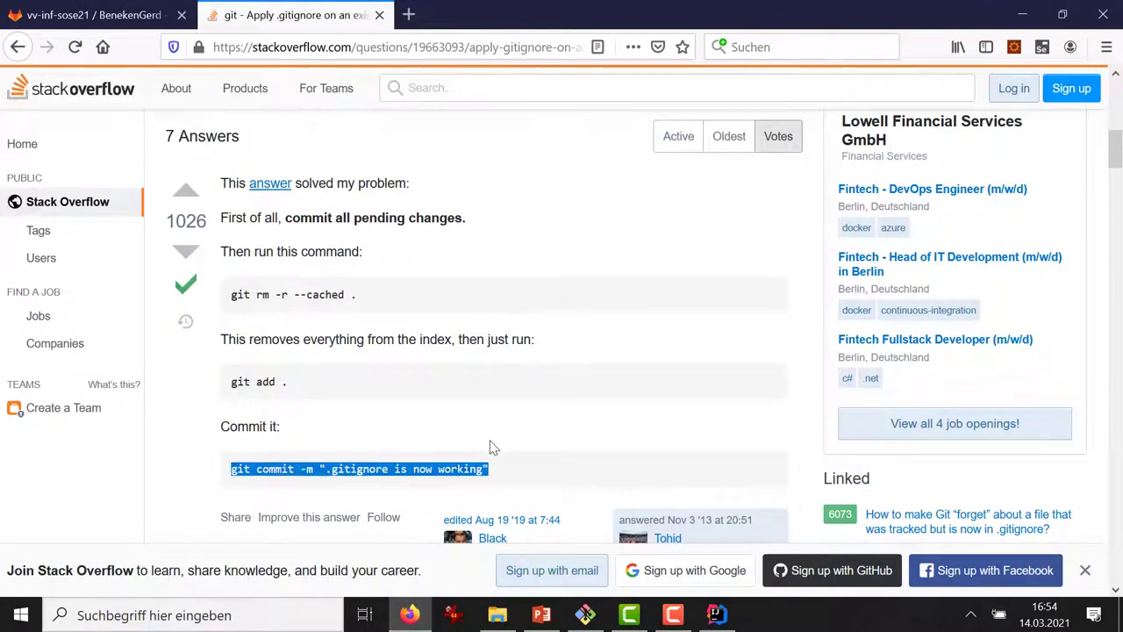
scroll(491, 446, "down", 2)
left_click(586, 614)
right_click(398, 326)
left_click(436, 377)
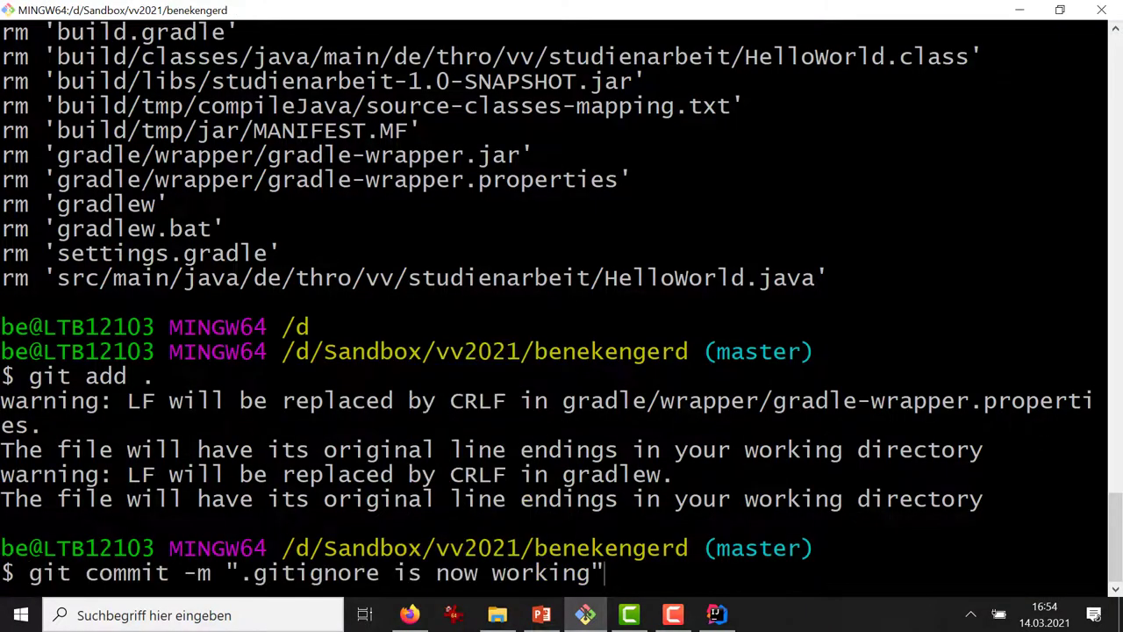
key("Return")
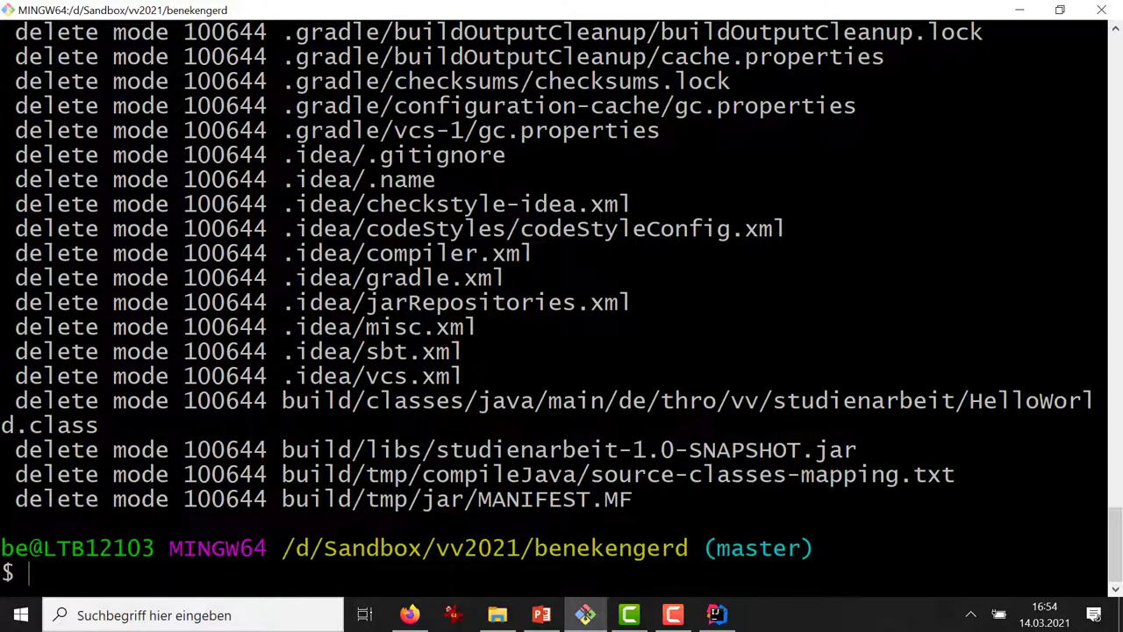
type("git push")
key("Return")
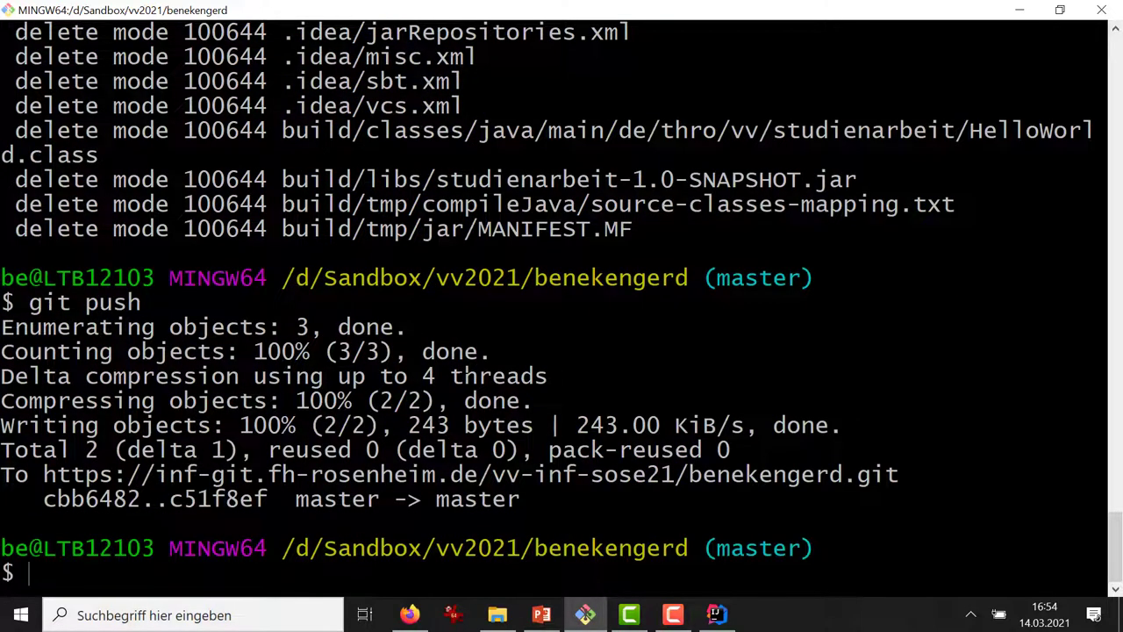
Step: Switch to the GitLab project in Firefox, reload its overview page and examine the file list for the generated folders
left_click(411, 614)
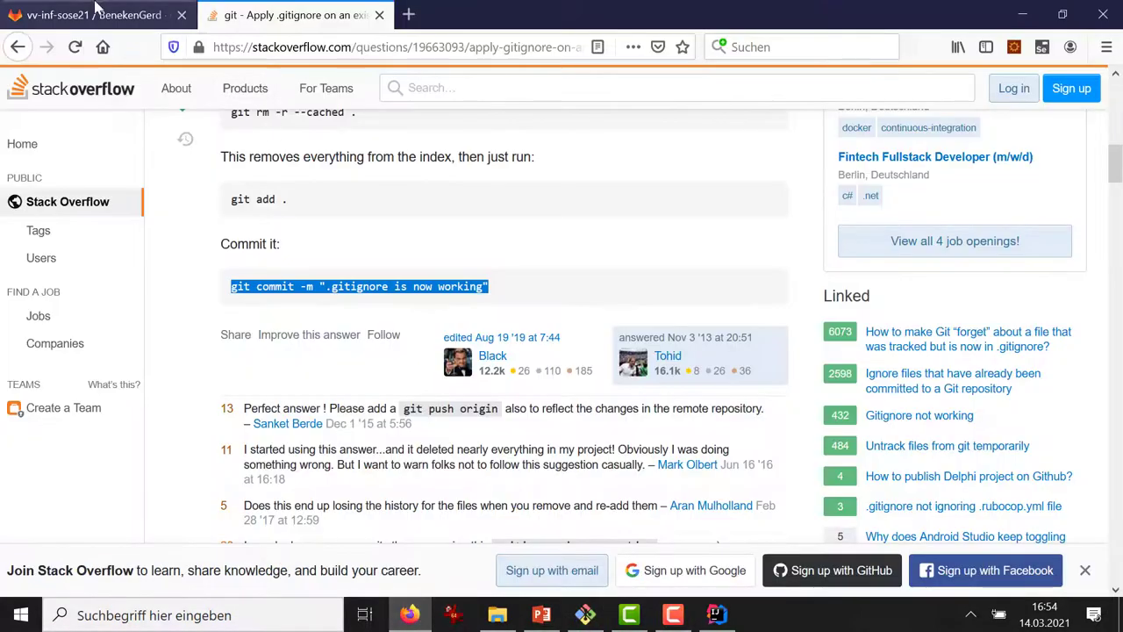
left_click(132, 15)
scroll(263, 114, "up", 3)
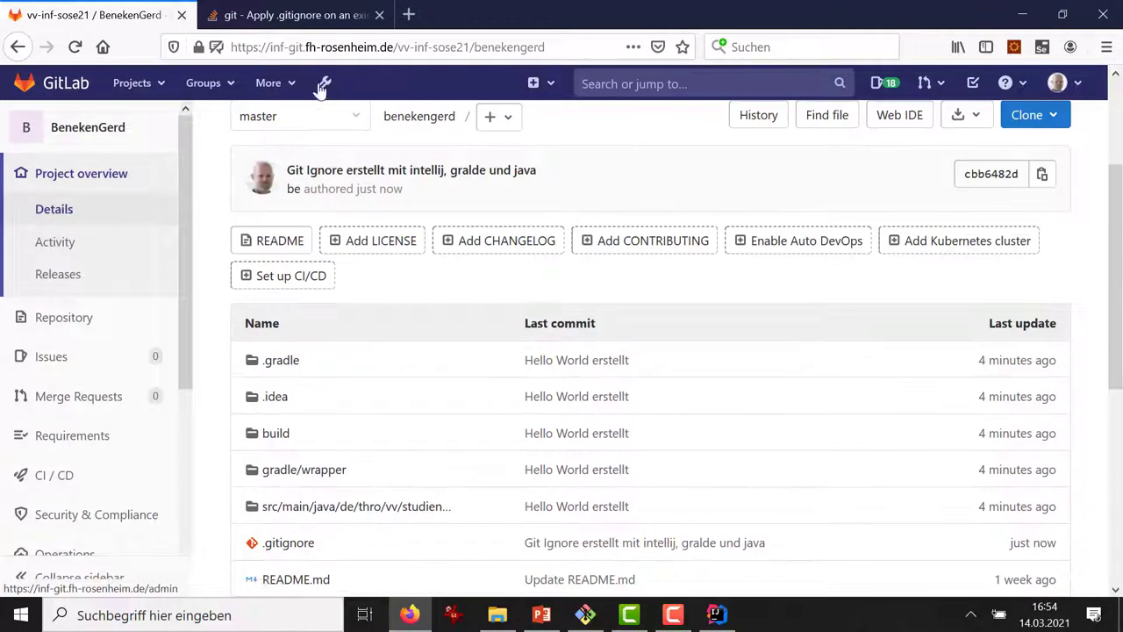
scroll(514, 118, "up", 3)
left_click(75, 49)
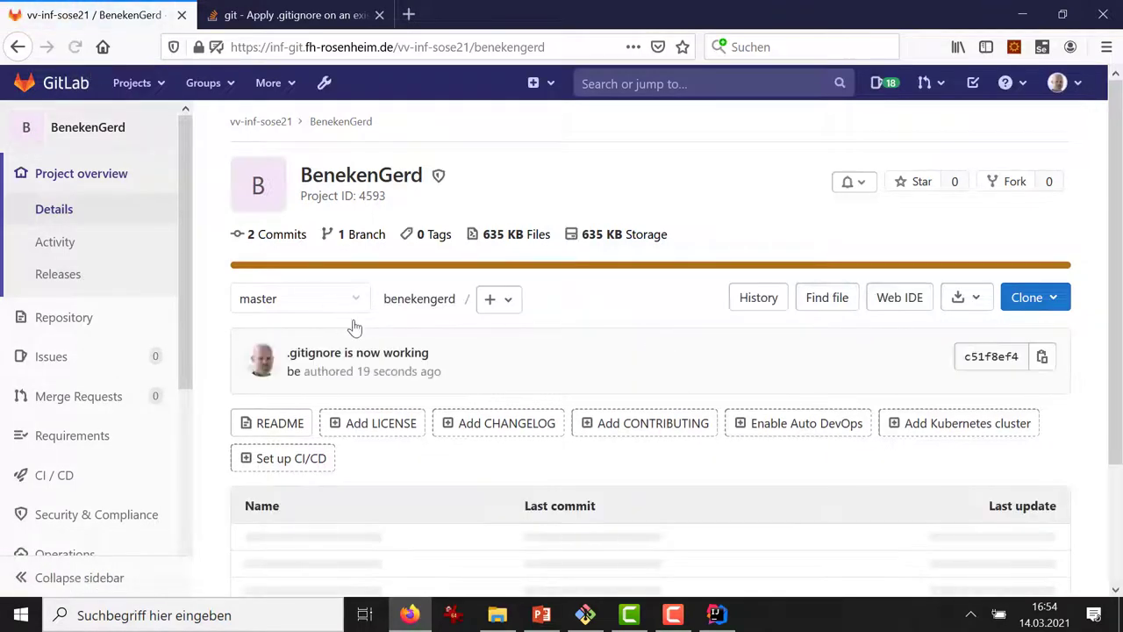
scroll(368, 333, "down", 3)
scroll(408, 340, "down", 3)
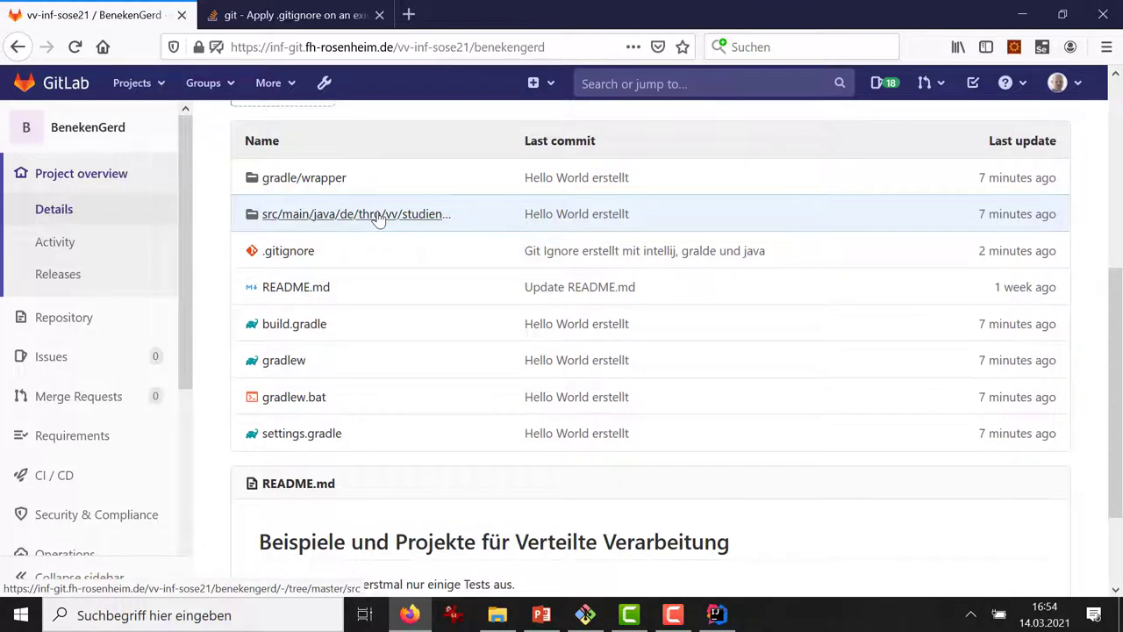
Step: Open the src/main/java source folder to inspect its contents, and return to the repository's root file list
left_click(377, 215)
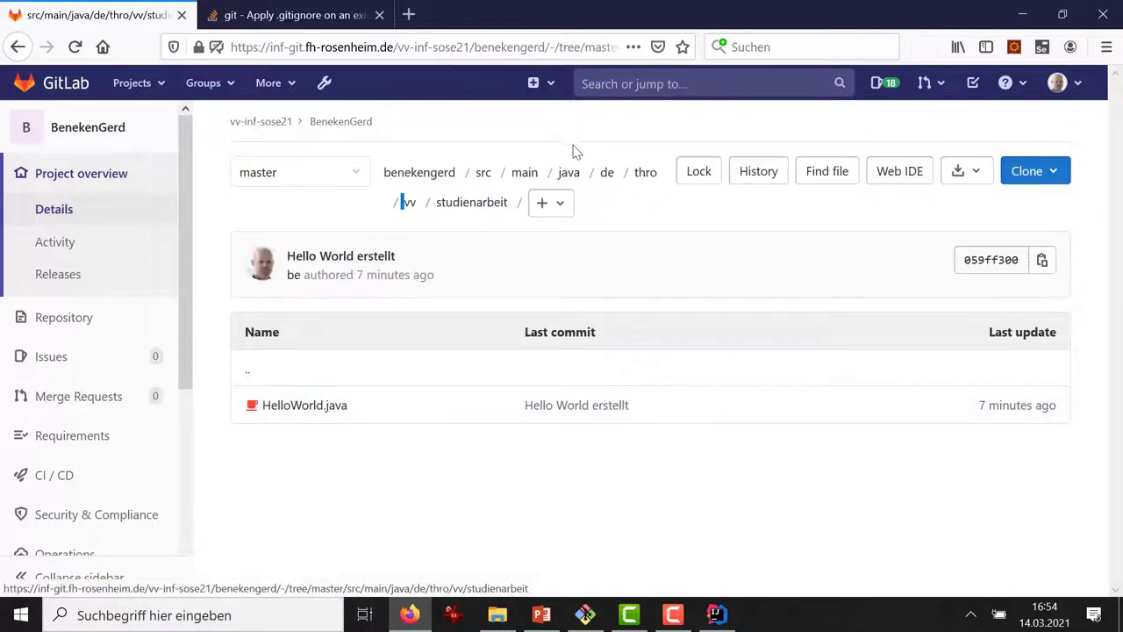
left_click(606, 173)
left_click(426, 173)
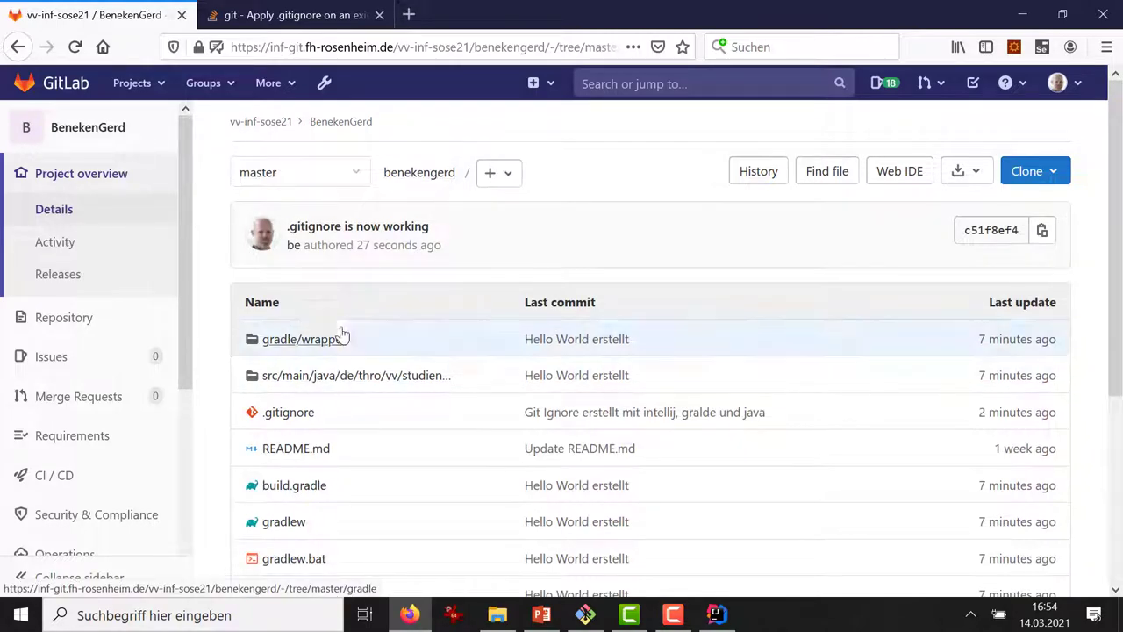
scroll(351, 327, "down", 2)
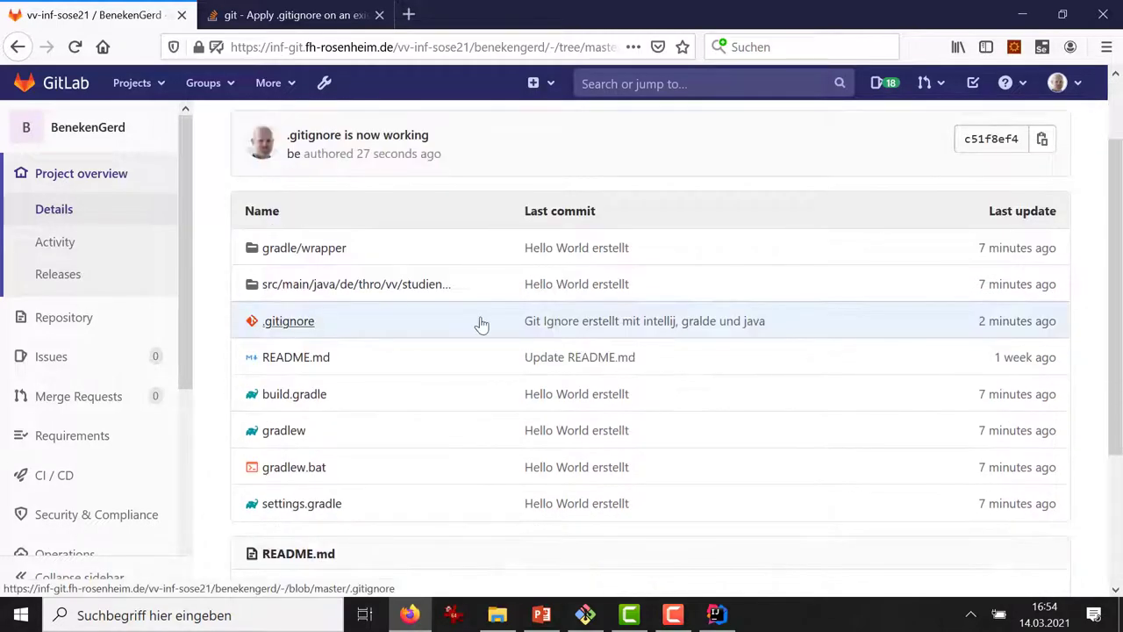